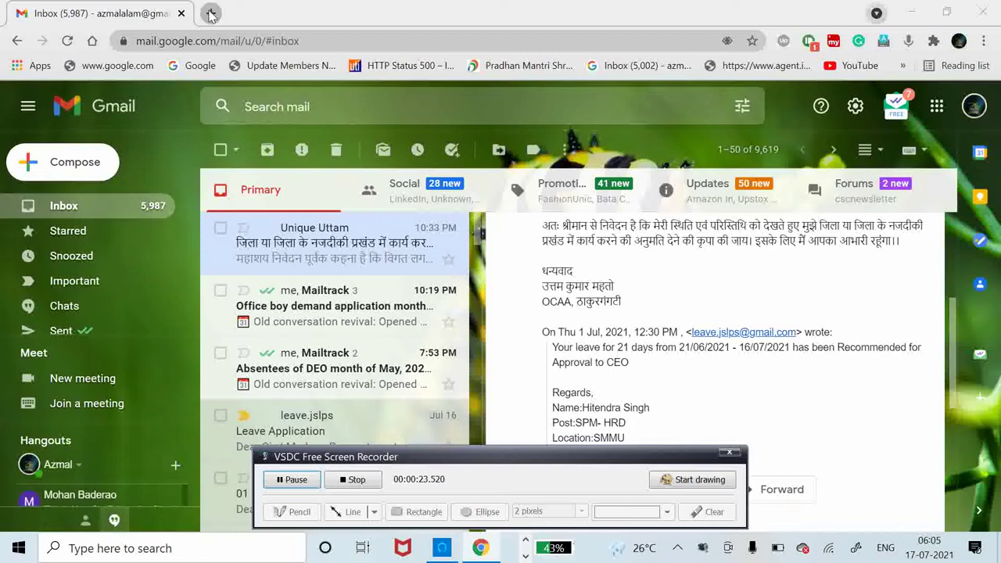
Search Google for hr.swalekha.in in a new tab and open the myJSLPS login result
left_click(210, 13)
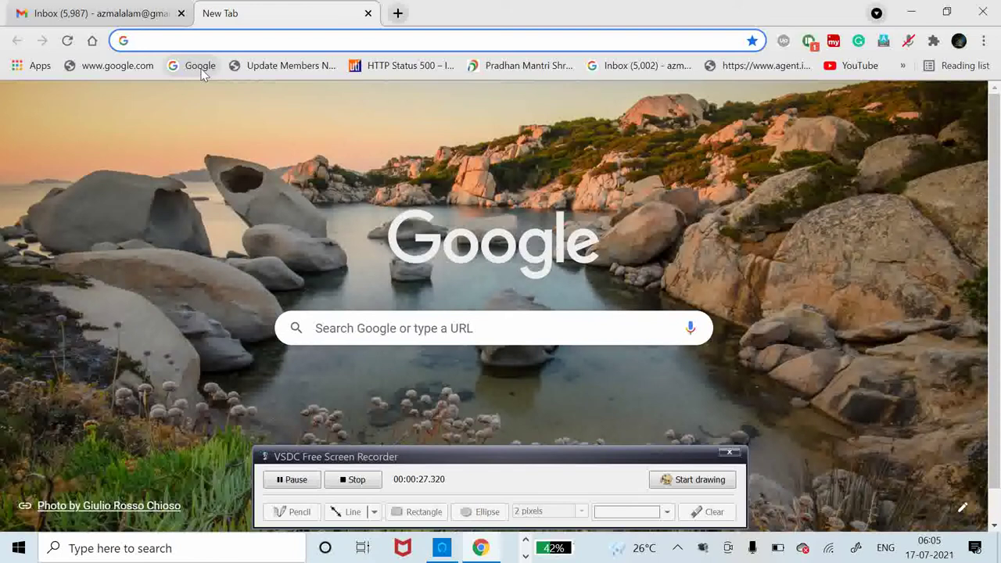
left_click(201, 71)
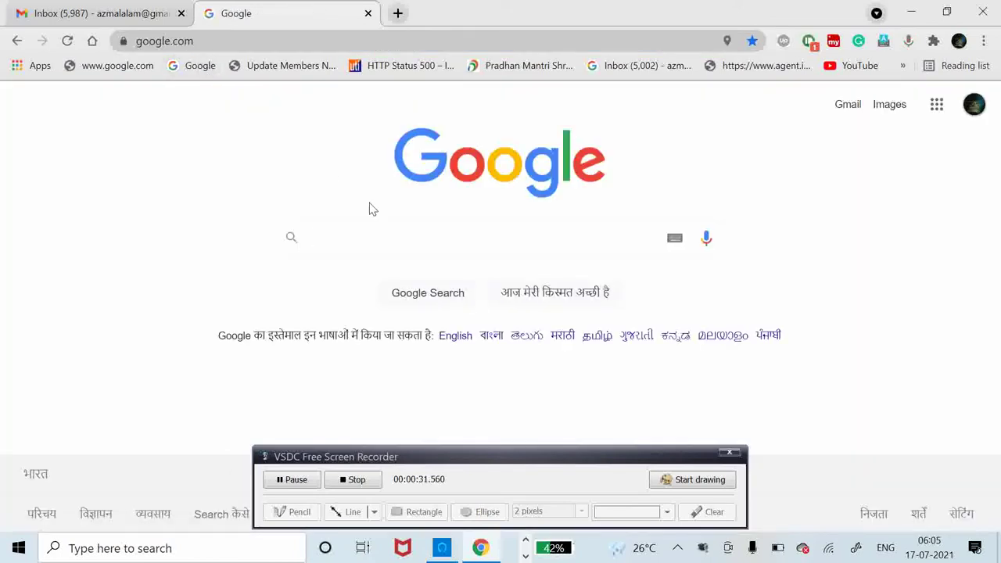
type("hr")
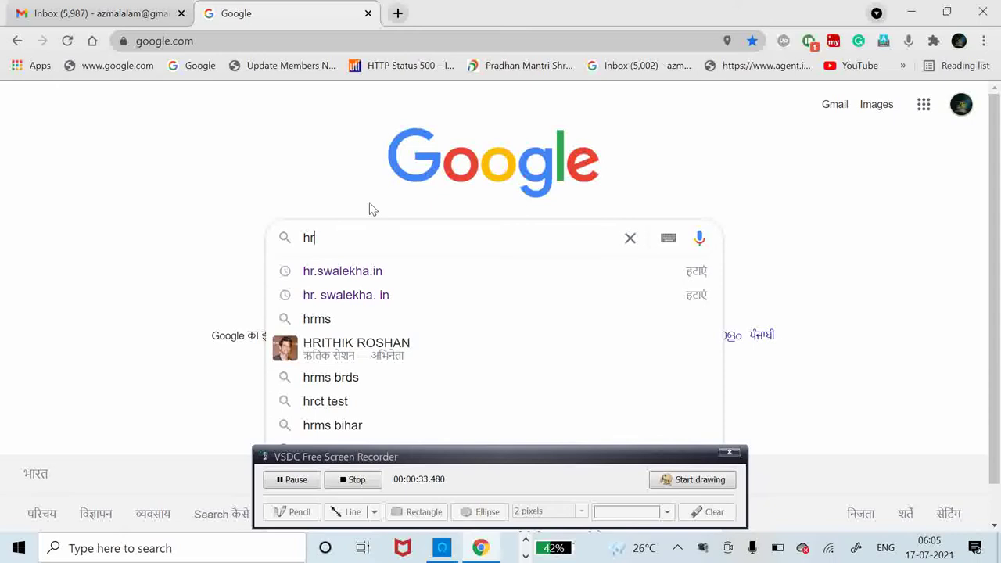
type(".sw")
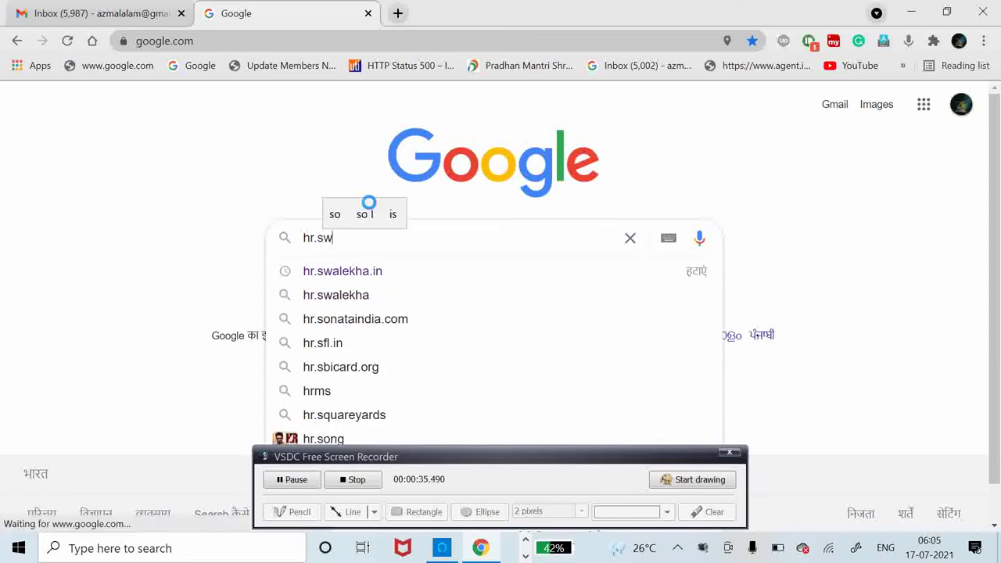
type("alekha")
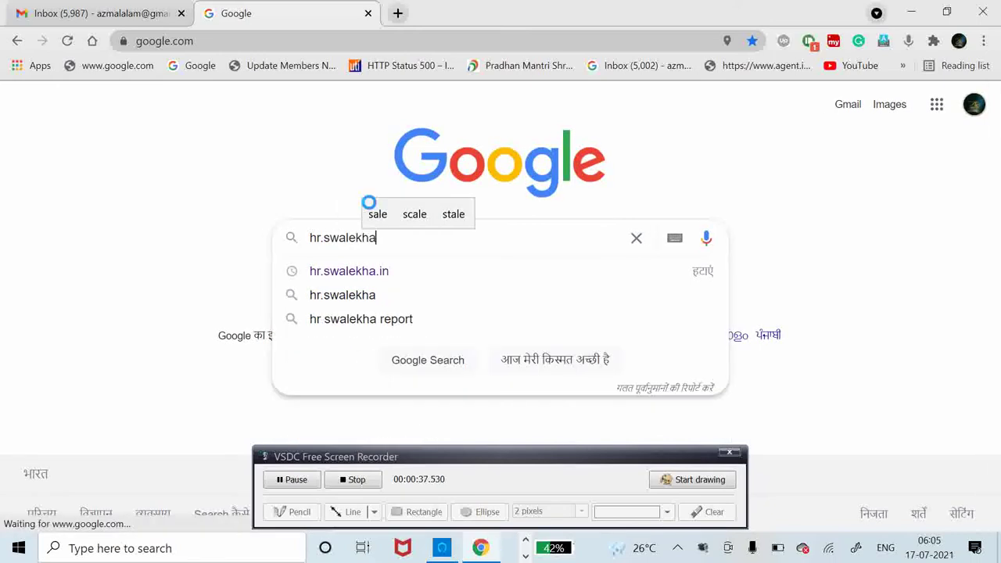
type(".in")
key("Return")
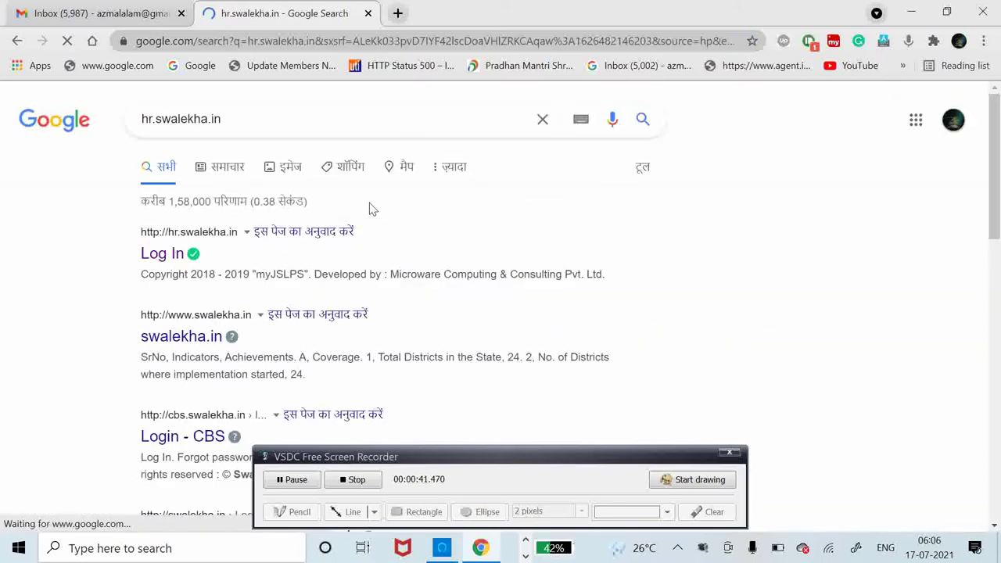
left_click(160, 255)
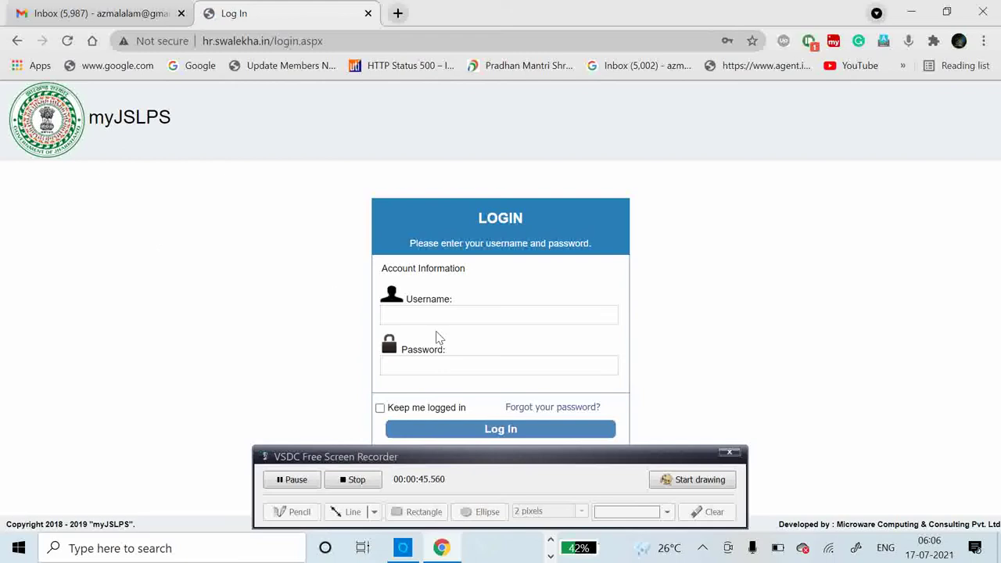
Enter the employee username, accept Chrome's saved login and sign in to the portal Dashboard
left_click(447, 314)
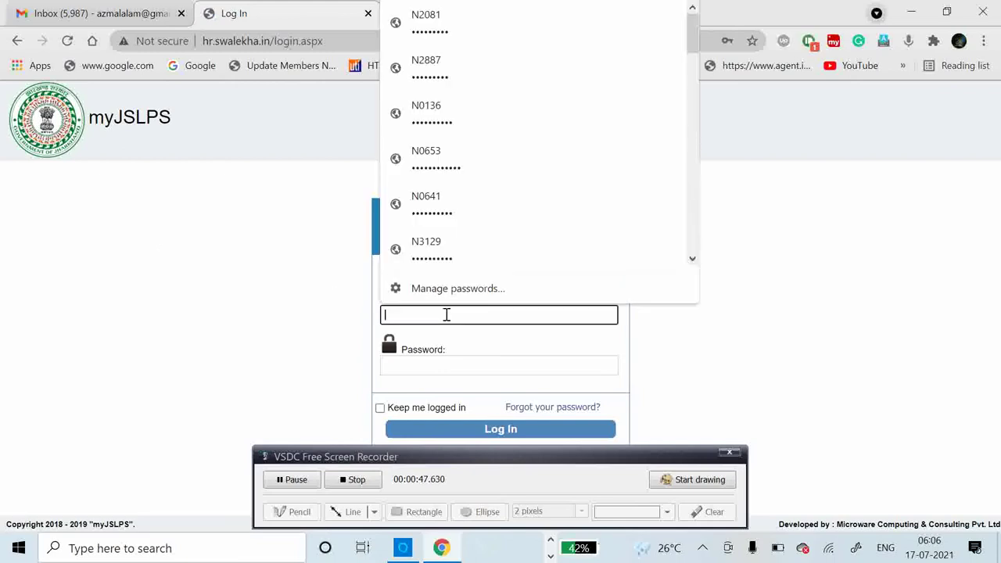
type("n")
key("BackSpace")
type("N")
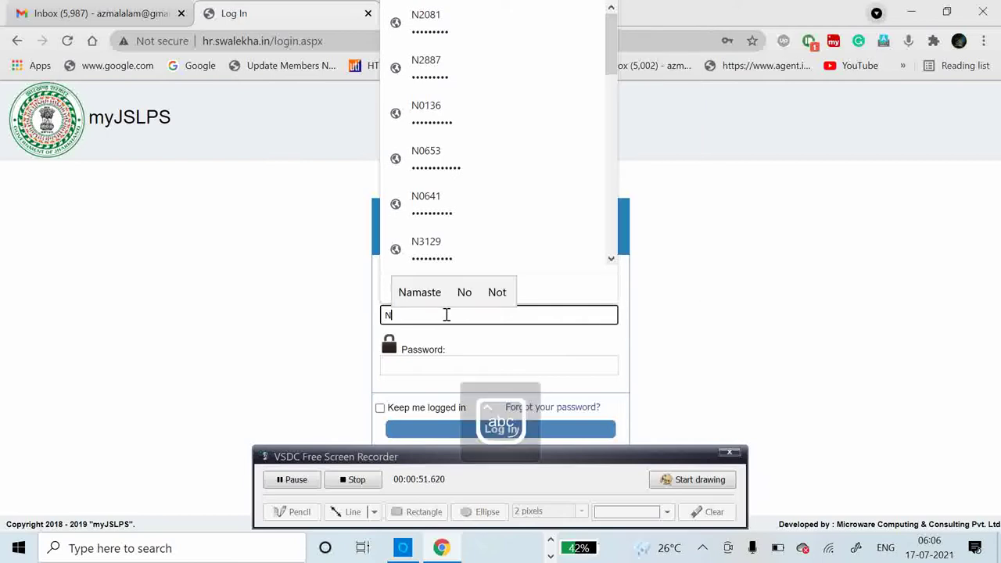
type("2081")
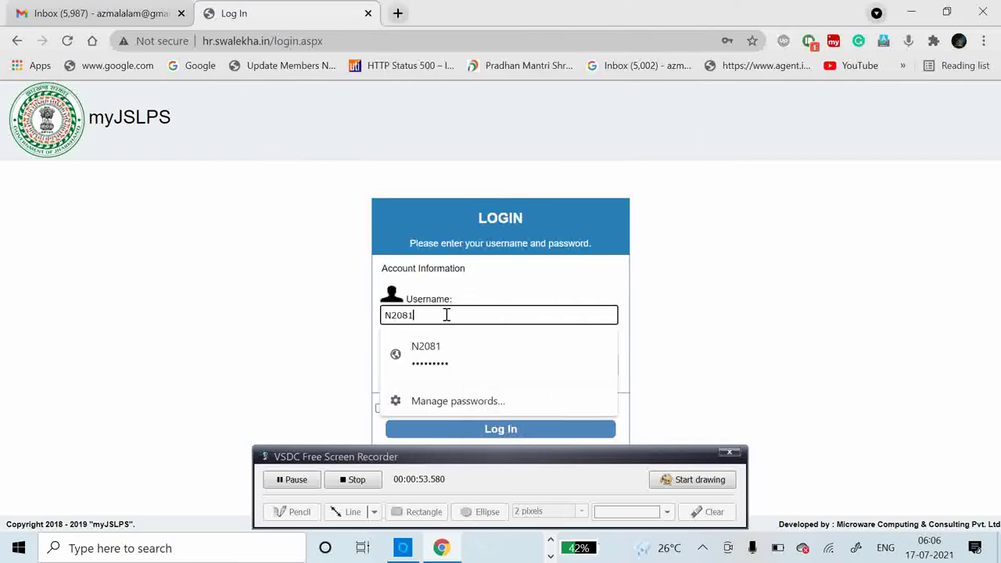
left_click(444, 349)
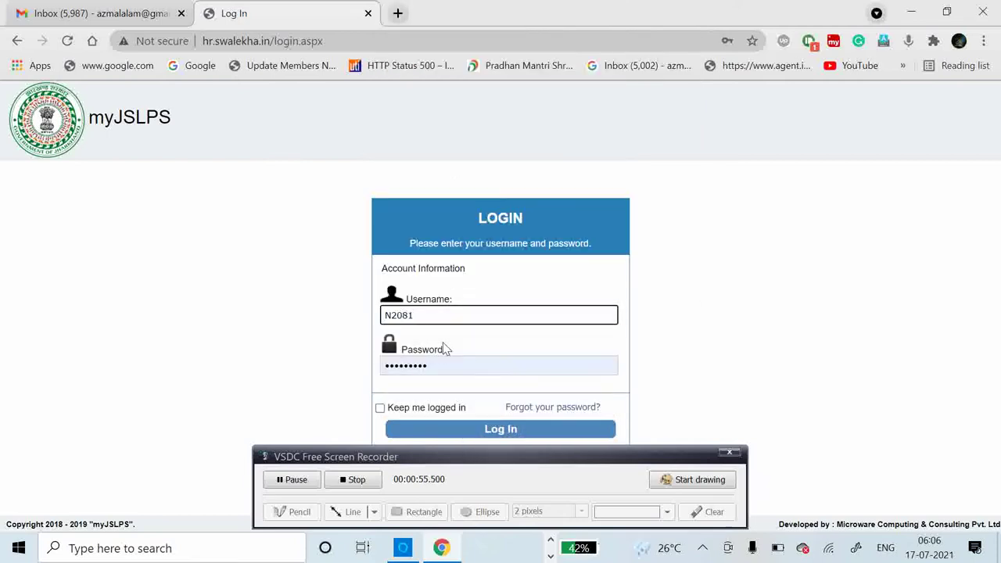
left_click(472, 434)
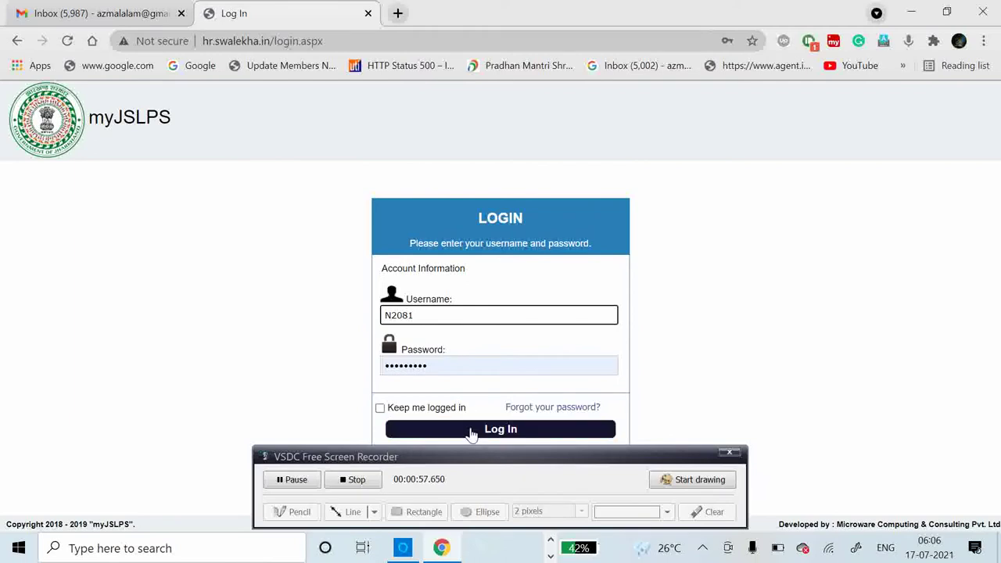
left_click(472, 429)
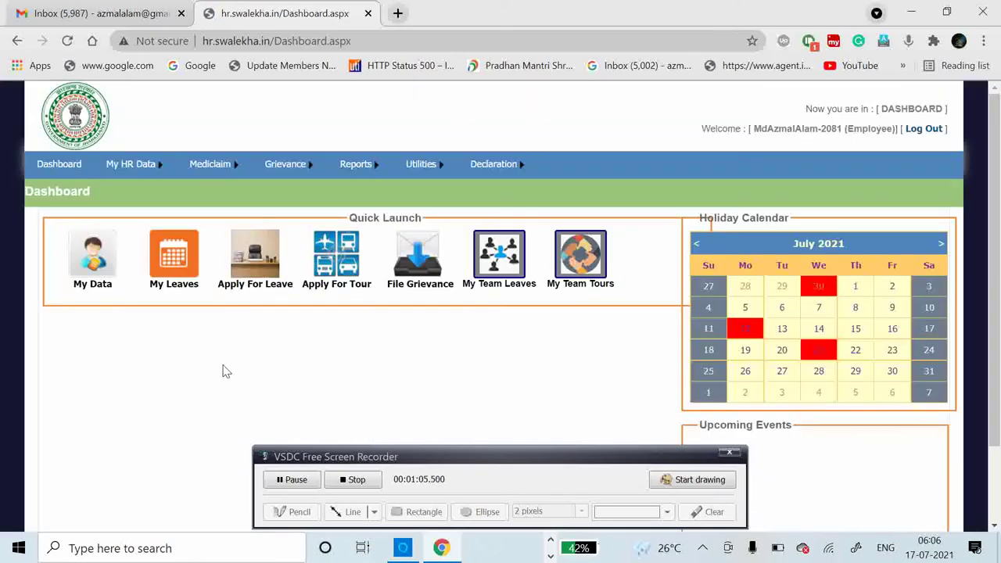
Open Apply For Leave from Quick Launch and choose Annual Leave as the leave type
left_click(243, 290)
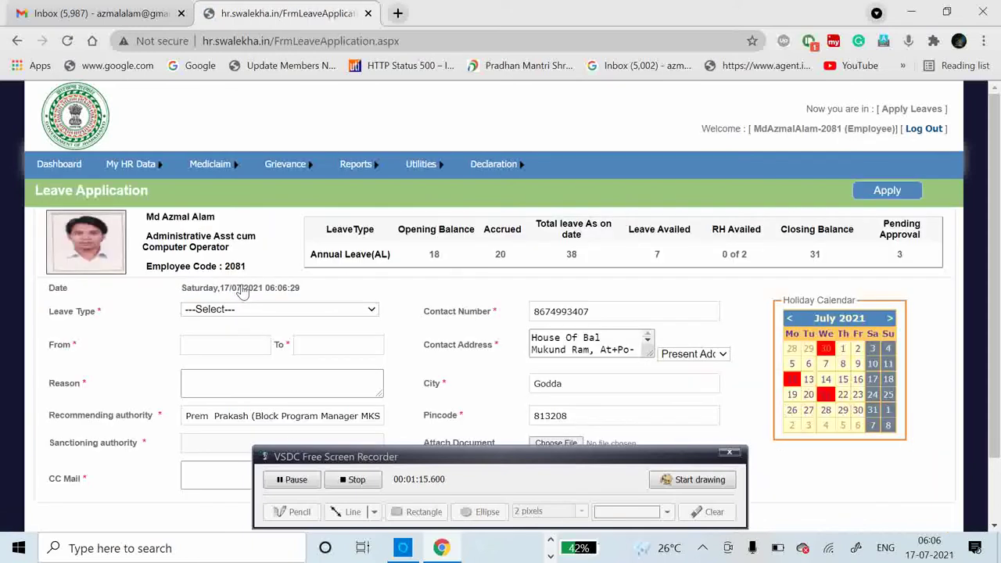
left_click_drag(996, 176, 996, 243)
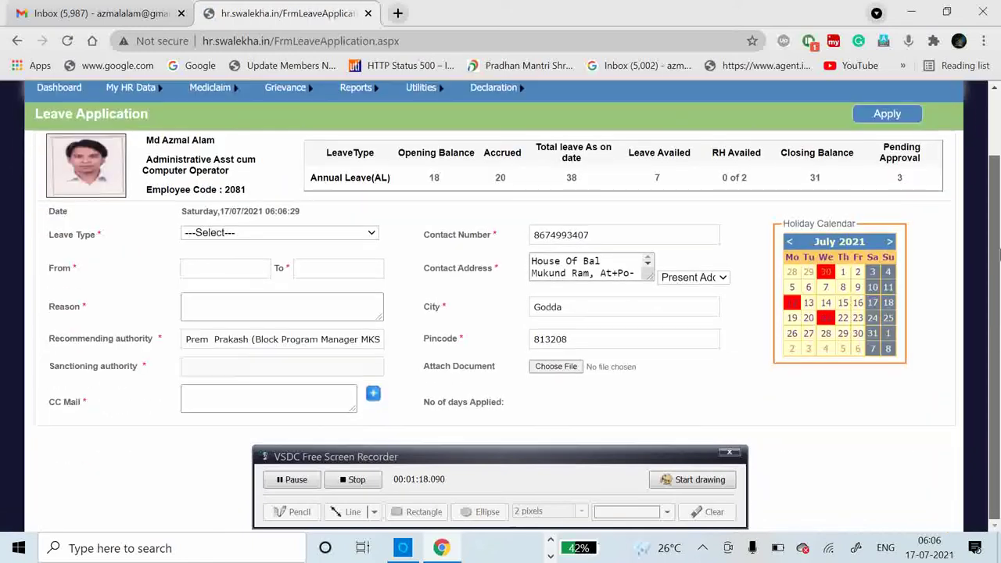
left_click(255, 240)
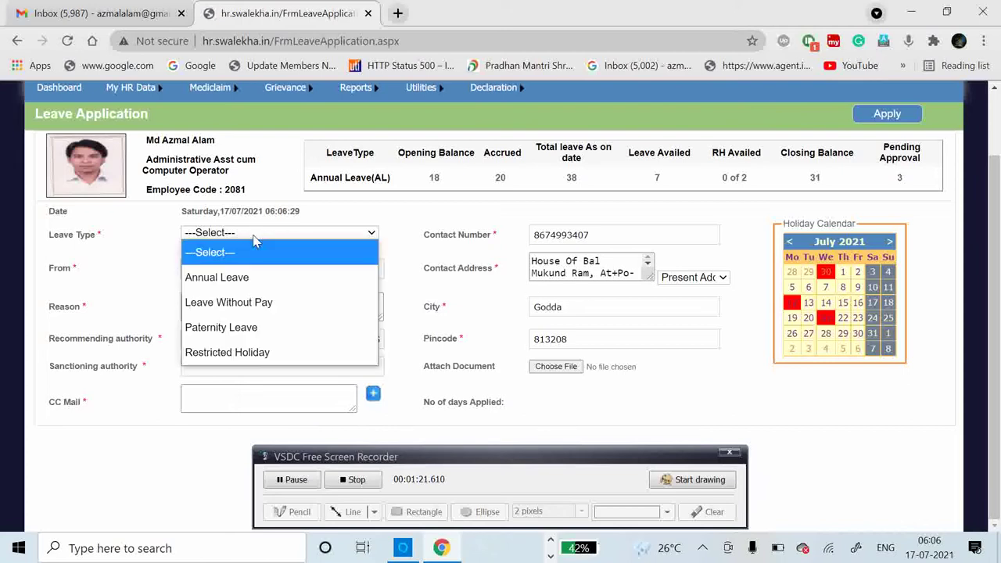
left_click(241, 278)
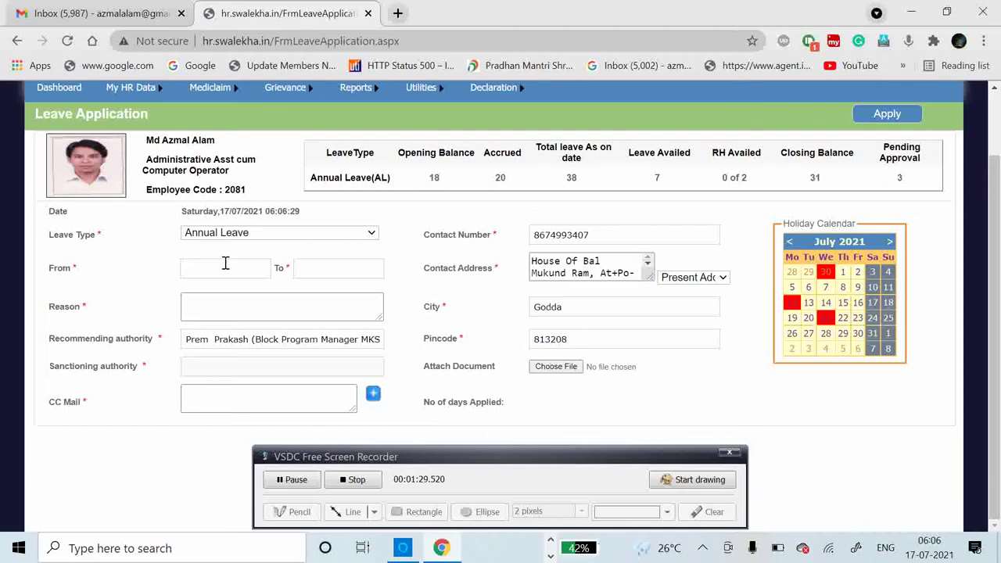
Set both the From and To leave dates to 17/07/2021, giving one day applied
left_click(226, 263)
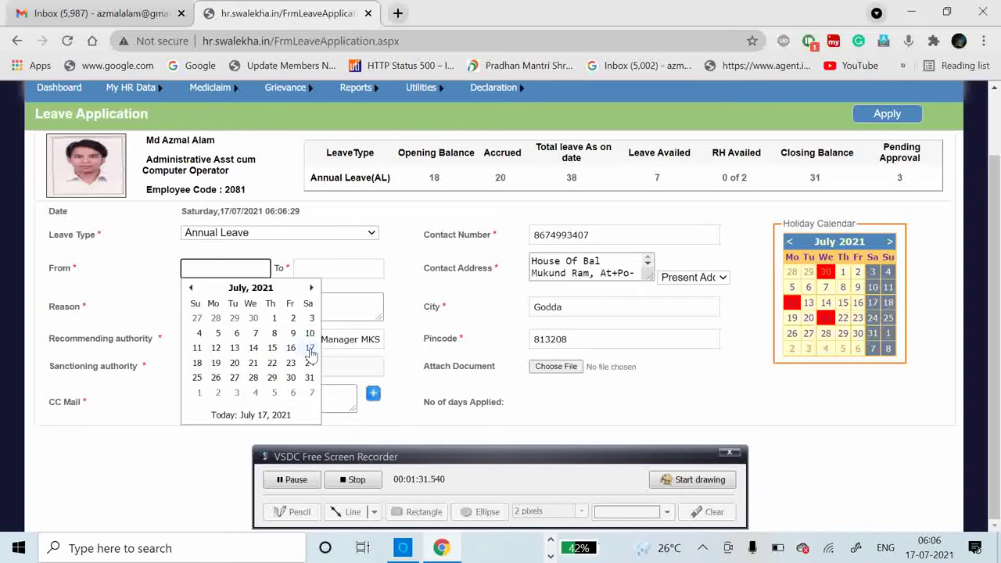
left_click(310, 349)
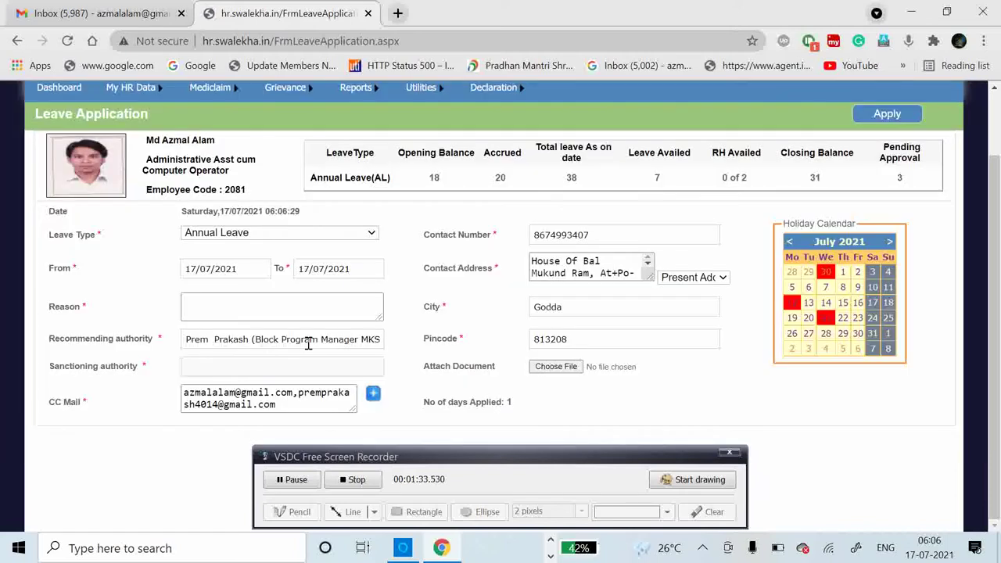
left_click(359, 269)
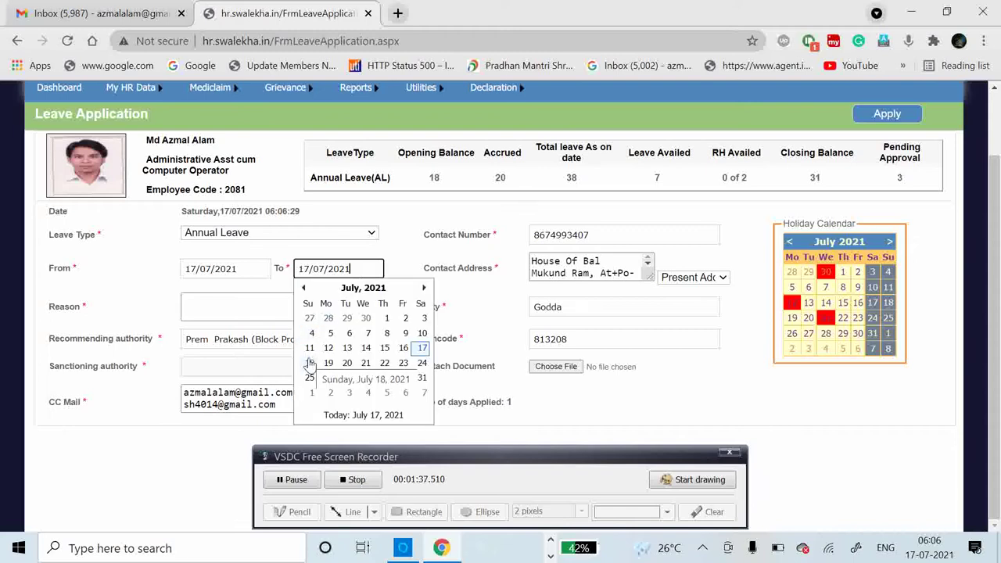
left_click(232, 313)
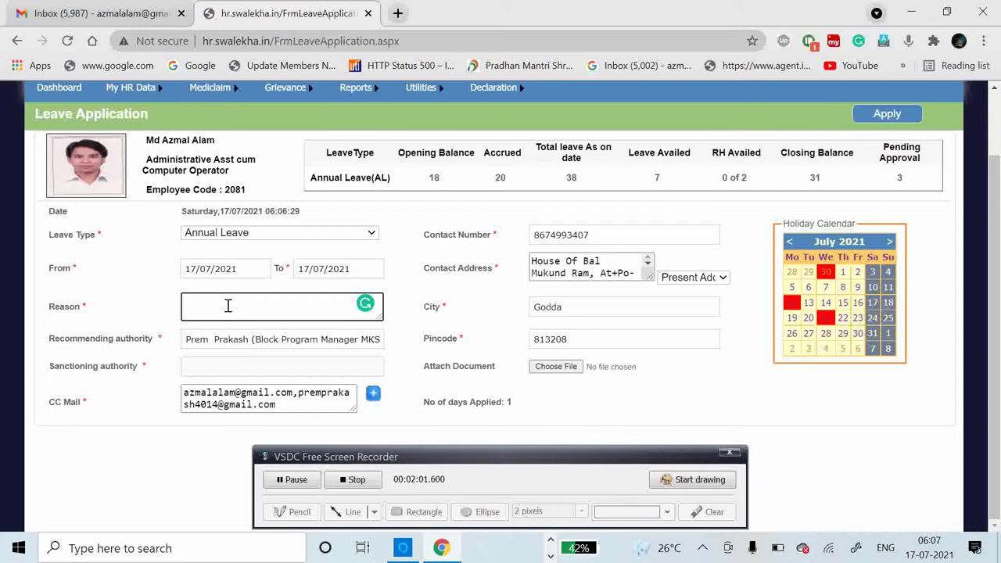
Circle the Reason field in red, handwrite an example reason, and circle the Apply button
left_click(677, 482)
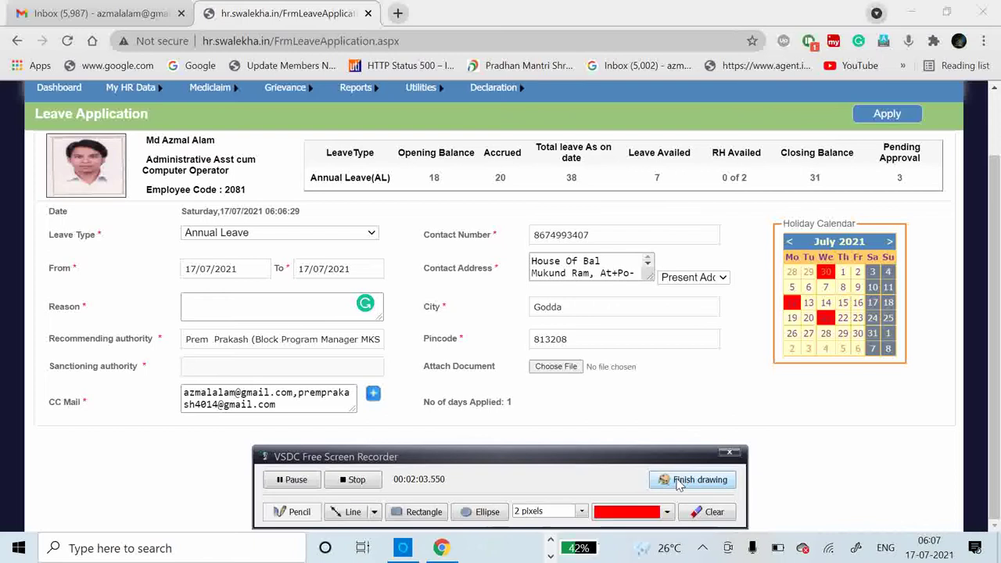
left_click_drag(167, 287, 171, 336)
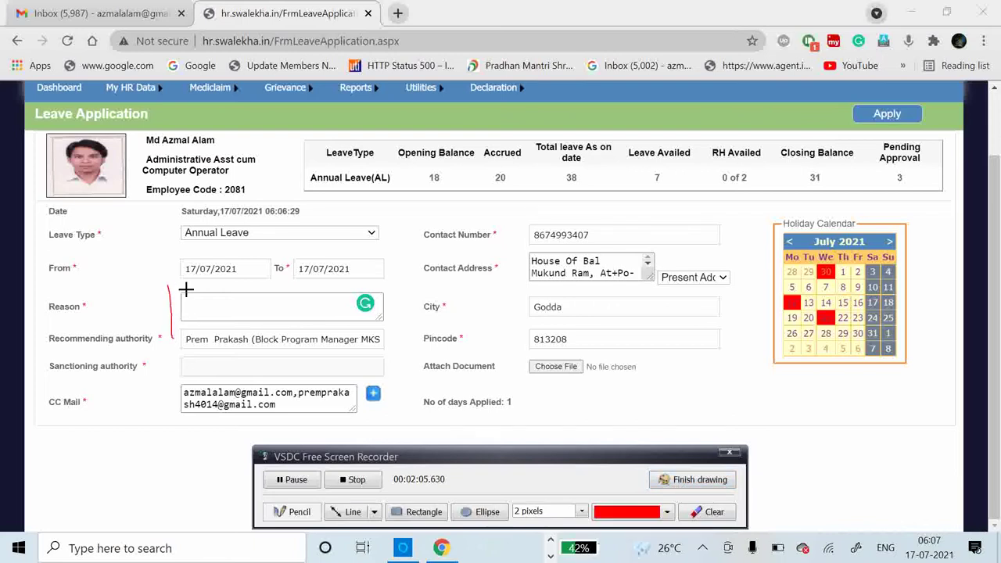
mouse_move(174, 291)
left_mouse_down()
mouse_move(373, 277)
mouse_move(304, 334)
mouse_move(147, 335)
left_mouse_up()
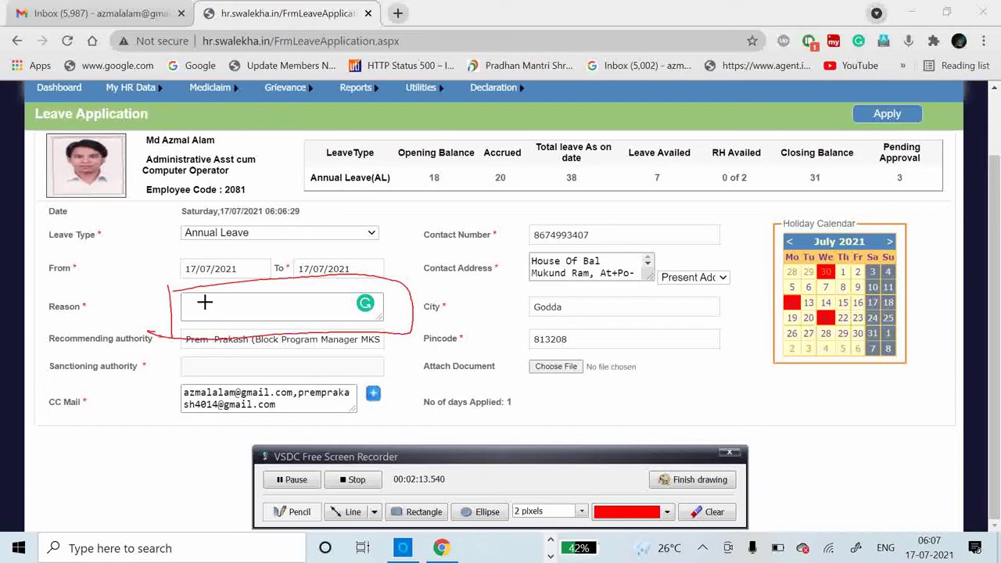
mouse_move(200, 319)
left_mouse_down()
mouse_move(250, 292)
mouse_move(325, 290)
mouse_move(273, 298)
left_mouse_up()
mouse_move(343, 284)
left_mouse_down()
mouse_move(332, 288)
mouse_move(360, 302)
mouse_move(357, 291)
mouse_move(394, 300)
mouse_move(405, 288)
left_mouse_up()
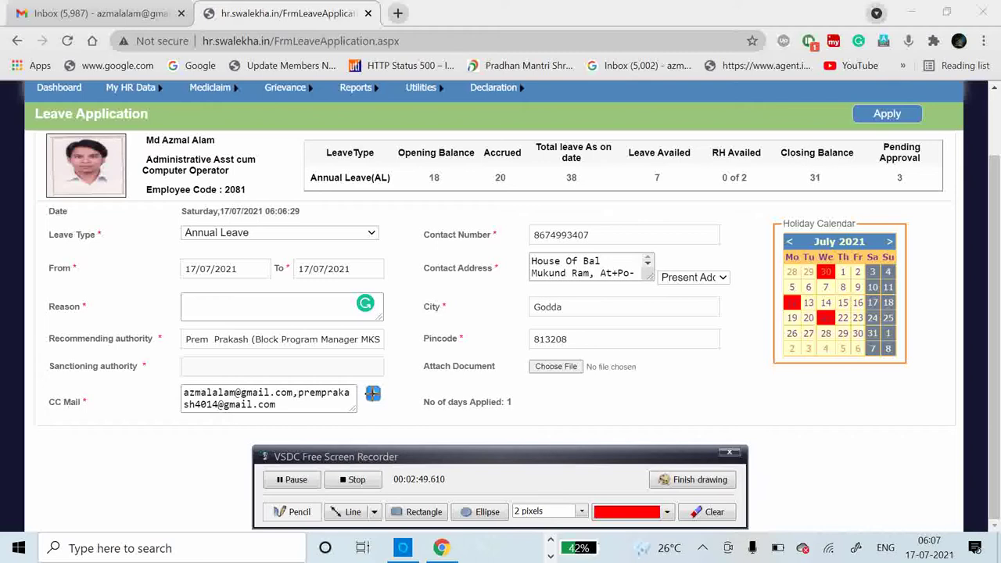
mouse_move(831, 109)
left_mouse_down()
mouse_move(849, 145)
mouse_move(942, 113)
mouse_move(808, 138)
mouse_move(870, 90)
left_mouse_up()
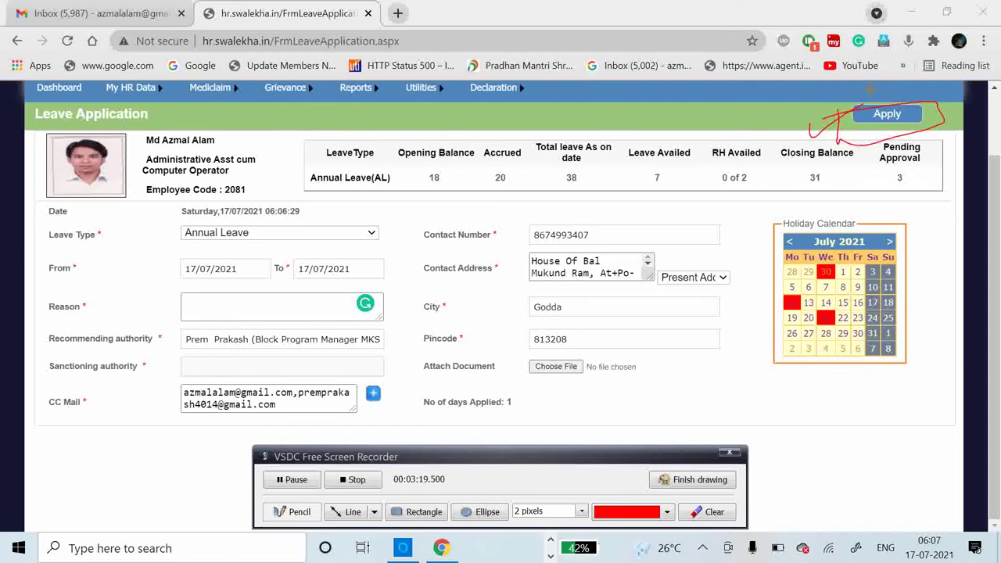
Clear old marks and sketch red marks across the Opening Balance, Total, Leave Availed and Pending columns
left_click(707, 511)
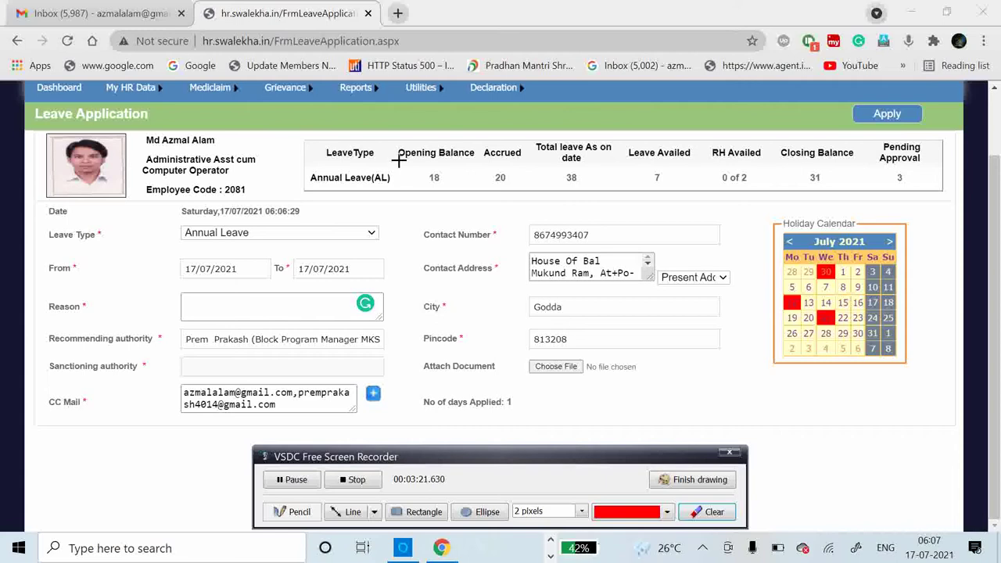
mouse_move(393, 200)
left_mouse_down()
mouse_move(446, 141)
mouse_move(419, 201)
mouse_move(483, 138)
mouse_move(519, 138)
mouse_move(470, 214)
left_mouse_up()
mouse_move(540, 141)
left_mouse_down()
mouse_move(544, 131)
mouse_move(553, 205)
left_mouse_up()
left_click_drag(678, 156, 687, 180)
left_click_drag(730, 145, 743, 141)
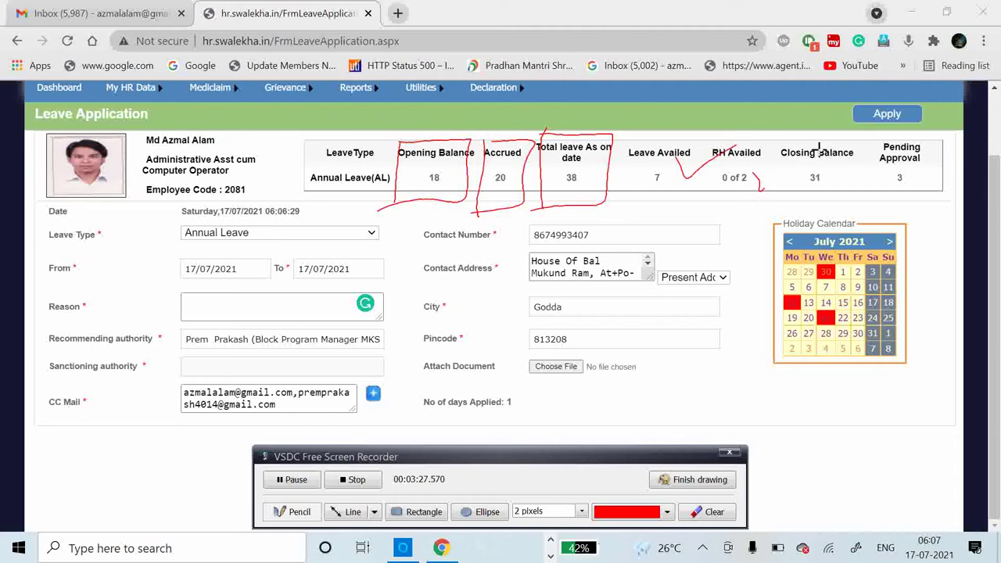
mouse_move(757, 179)
left_mouse_down()
mouse_move(814, 153)
mouse_move(848, 191)
mouse_move(956, 147)
left_mouse_up()
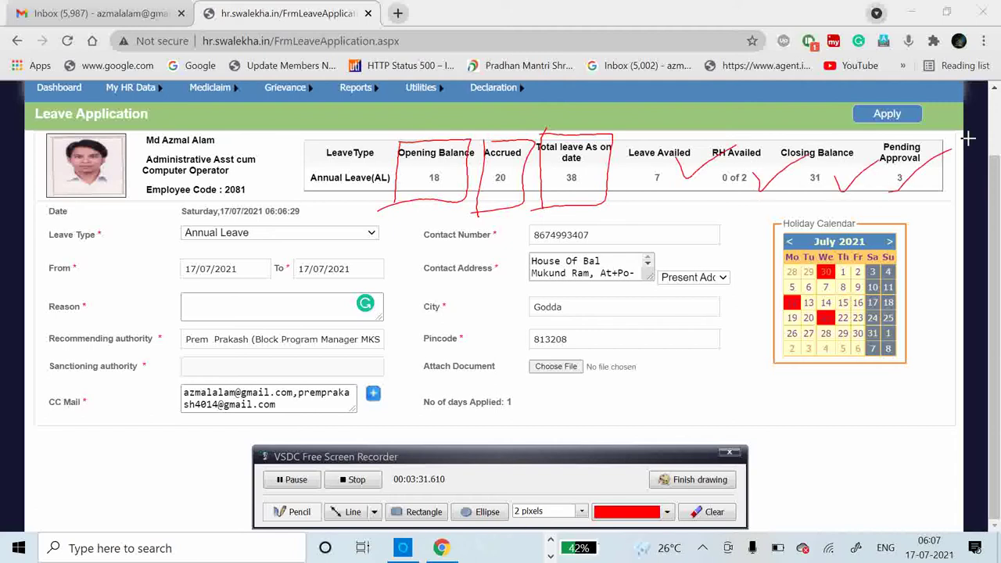
Wipe those marks, then box Opening Balance, circle its value 18 and add a tick
left_click(698, 512)
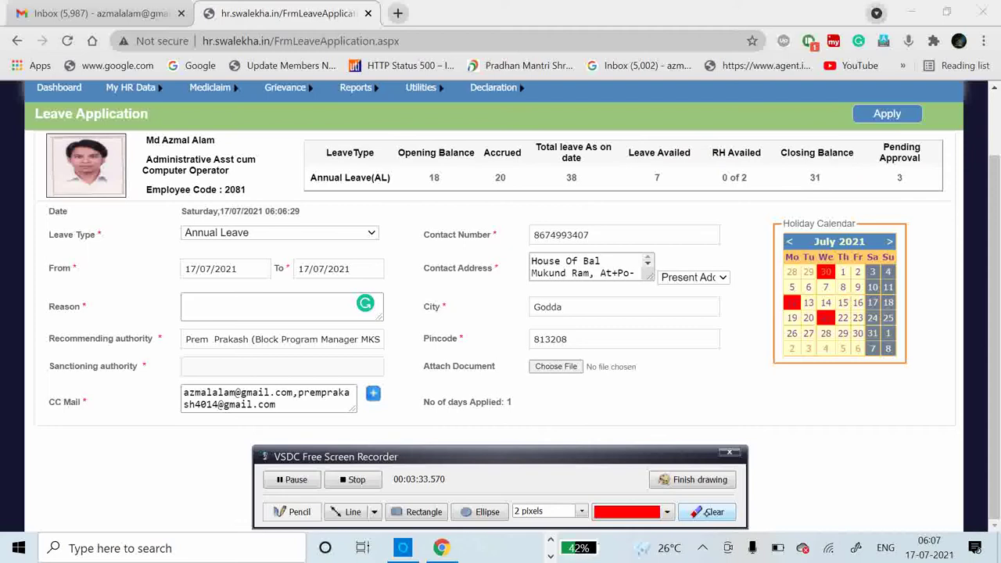
mouse_move(393, 188)
left_mouse_down()
mouse_move(476, 132)
mouse_move(468, 186)
mouse_move(386, 198)
left_mouse_up()
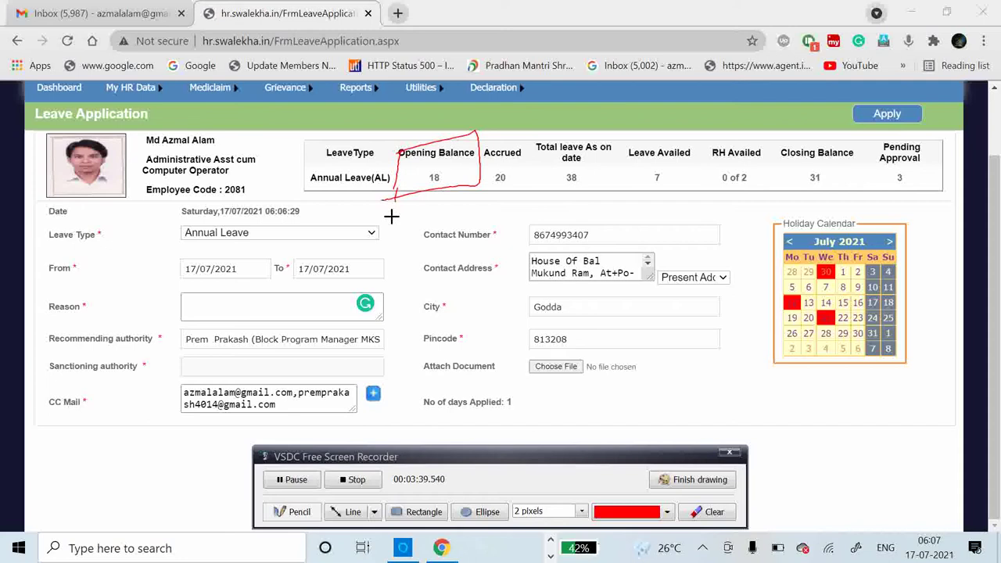
mouse_move(441, 157)
left_mouse_down()
mouse_move(448, 163)
mouse_move(491, 130)
left_mouse_up()
mouse_move(438, 166)
left_mouse_down()
mouse_move(456, 170)
mouse_move(438, 163)
left_mouse_up()
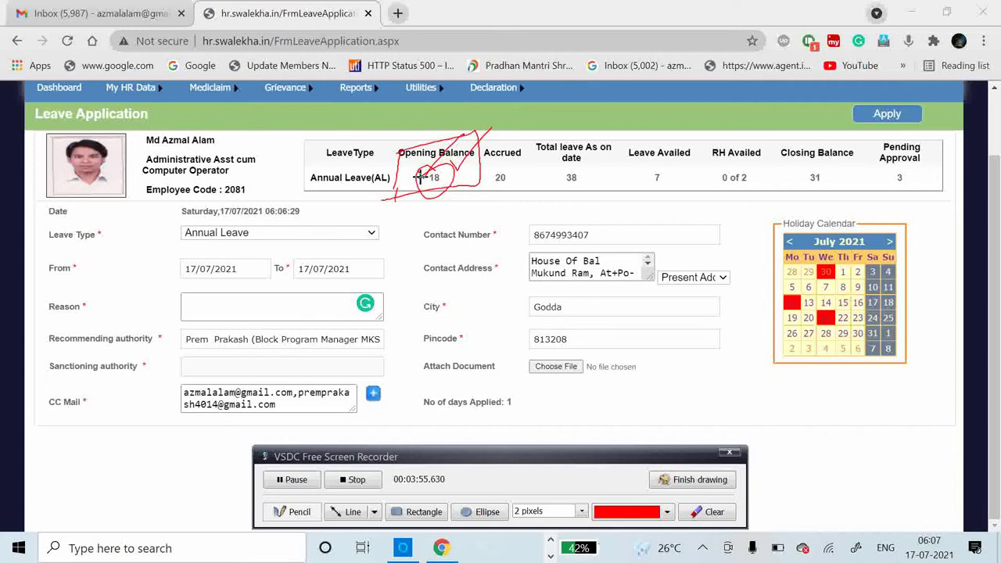
left_click_drag(420, 176, 465, 136)
Clear again and redraw a red loop and check mark over Opening Balance 18
left_click(702, 510)
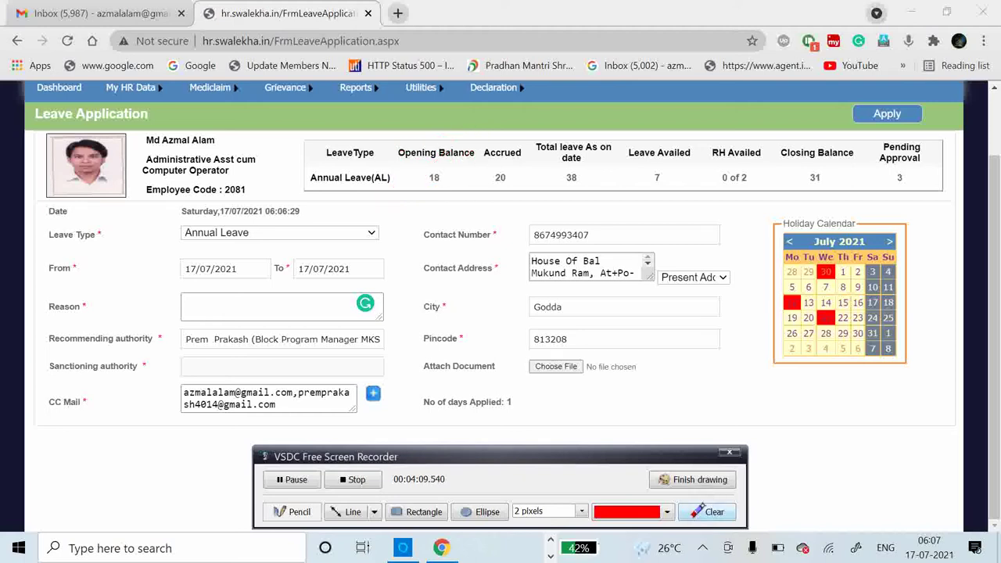
mouse_move(393, 138)
left_mouse_down()
mouse_move(404, 134)
mouse_move(478, 180)
mouse_move(381, 199)
left_mouse_up()
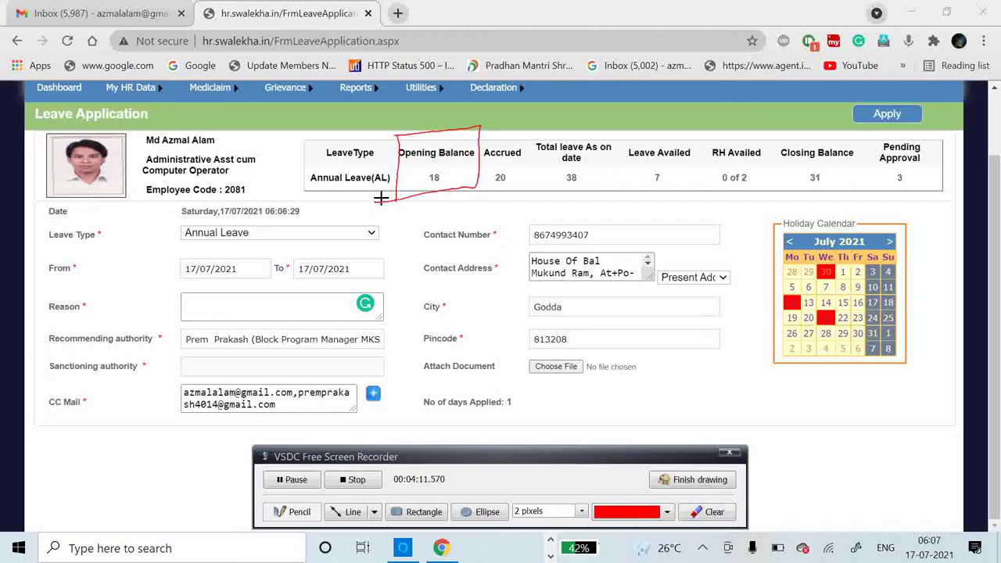
mouse_move(413, 161)
left_mouse_down()
mouse_move(423, 178)
mouse_move(489, 105)
left_mouse_up()
Clear the page, box the Accrued column in red, then erase the box
left_click(714, 511)
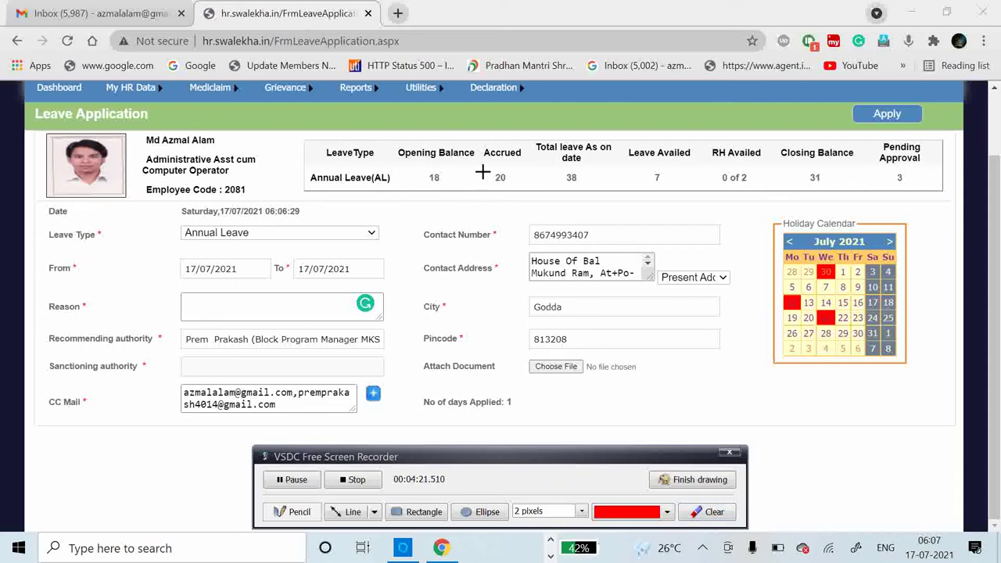
left_click_drag(484, 144, 481, 198)
mouse_move(482, 142)
left_mouse_down()
mouse_move(529, 142)
mouse_move(457, 207)
left_mouse_up()
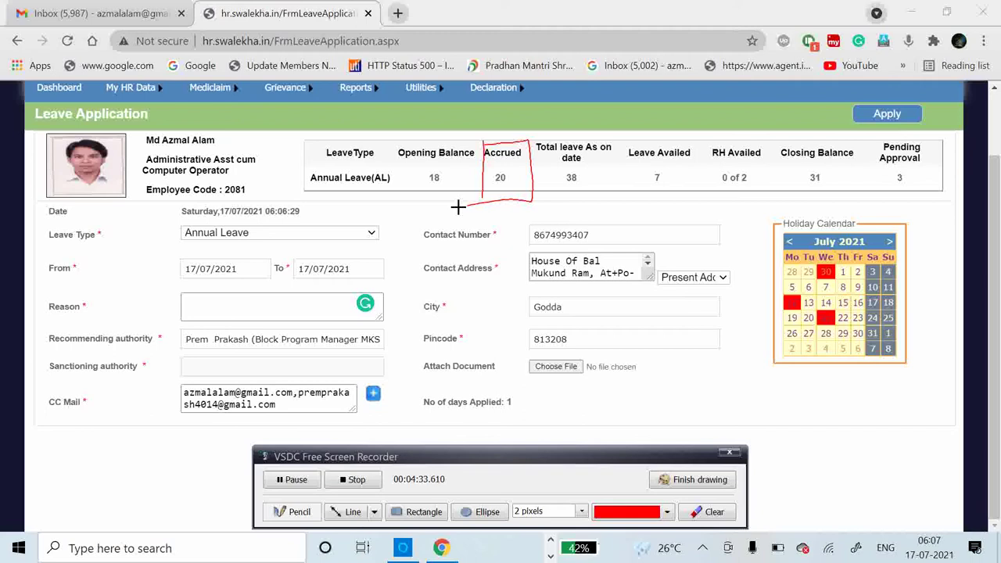
left_click(702, 511)
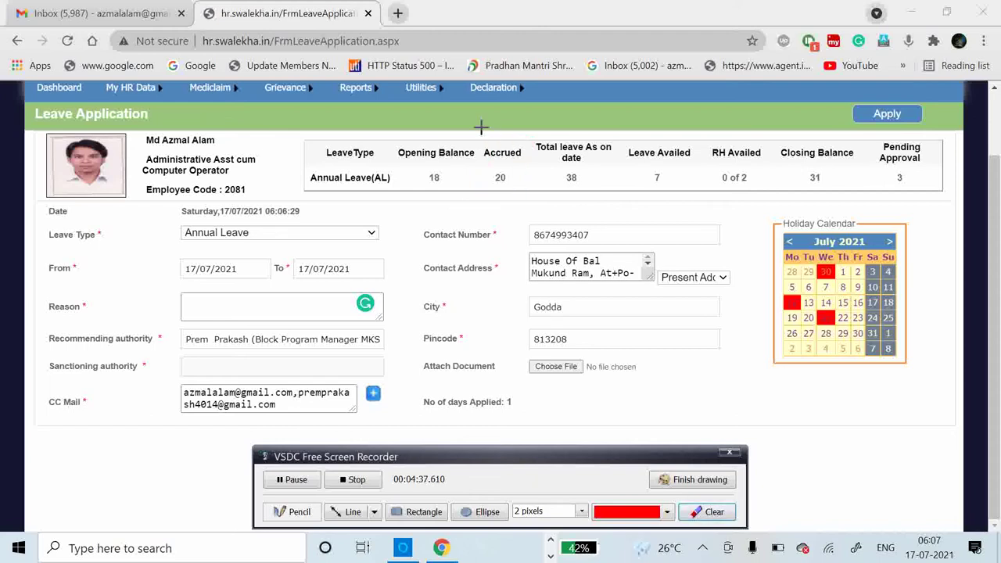
Handwrite a note about leave gained, erase it, and start a new note below the Accrued value
mouse_move(480, 121)
left_mouse_down()
mouse_move(499, 122)
mouse_move(490, 131)
mouse_move(604, 115)
mouse_move(628, 125)
mouse_move(601, 149)
mouse_move(654, 112)
mouse_move(674, 124)
left_mouse_up()
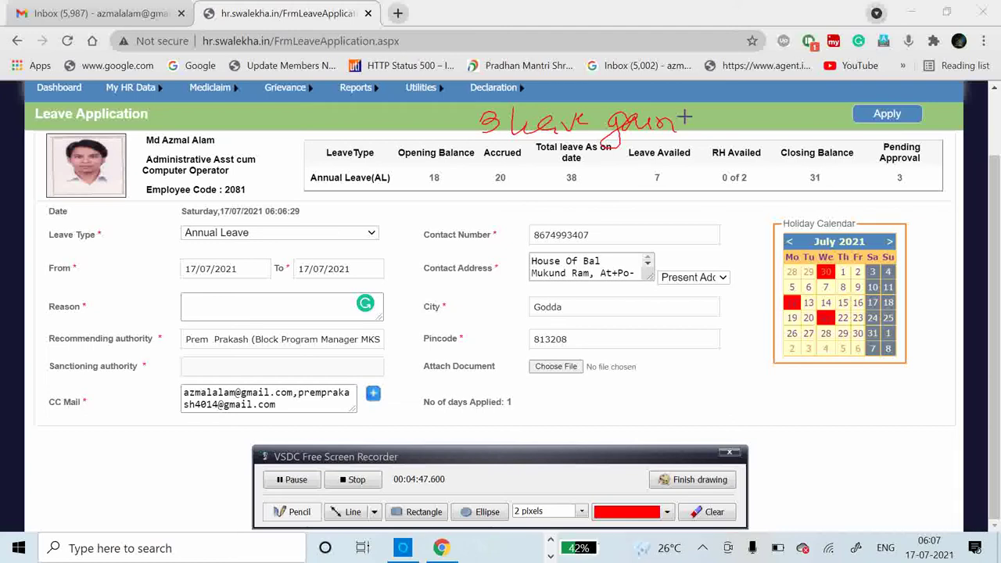
left_click(707, 511)
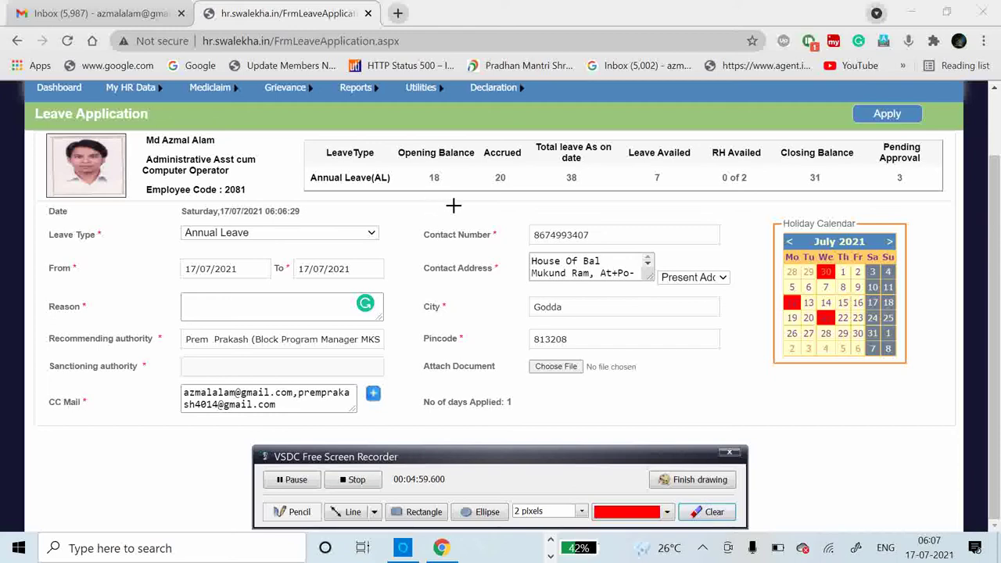
mouse_move(453, 205)
left_mouse_down()
mouse_move(464, 210)
mouse_move(474, 196)
mouse_move(471, 212)
left_mouse_up()
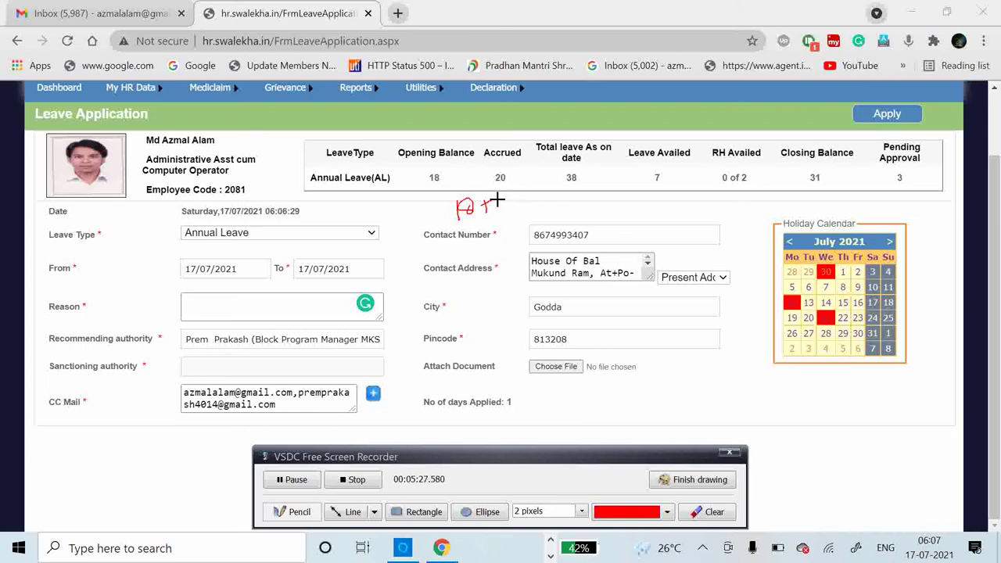
mouse_move(493, 198)
left_mouse_down()
mouse_move(534, 167)
mouse_move(521, 188)
mouse_move(475, 177)
left_mouse_up()
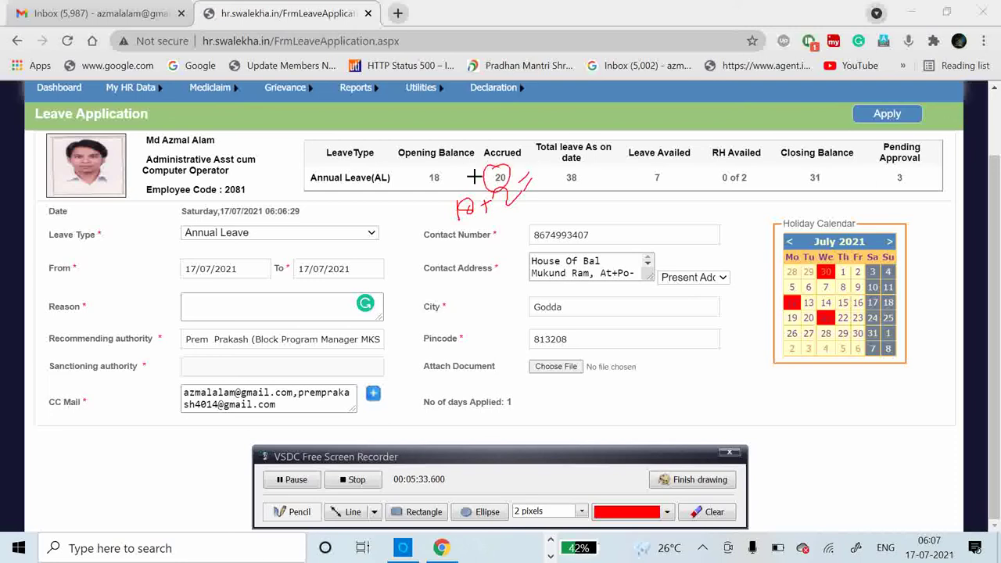
left_click(708, 512)
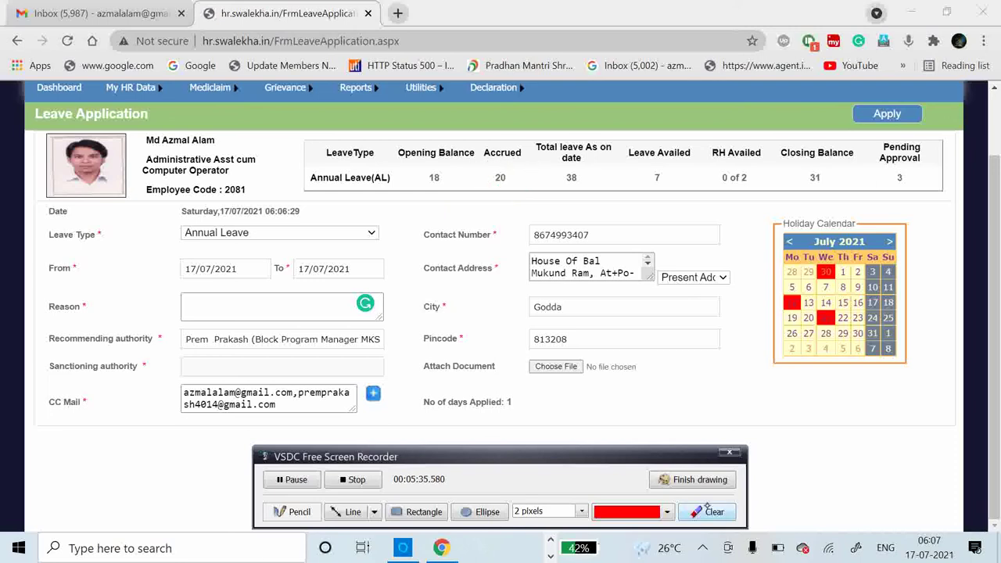
mouse_move(538, 137)
left_mouse_down()
mouse_move(599, 189)
mouse_move(525, 198)
left_mouse_up()
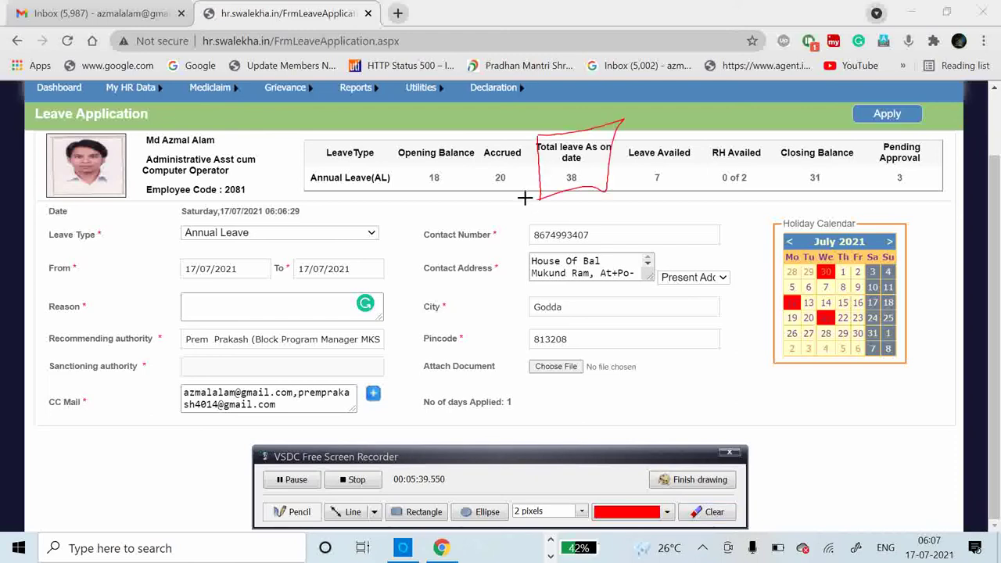
mouse_move(451, 181)
left_mouse_down()
mouse_move(466, 173)
mouse_move(465, 197)
left_mouse_up()
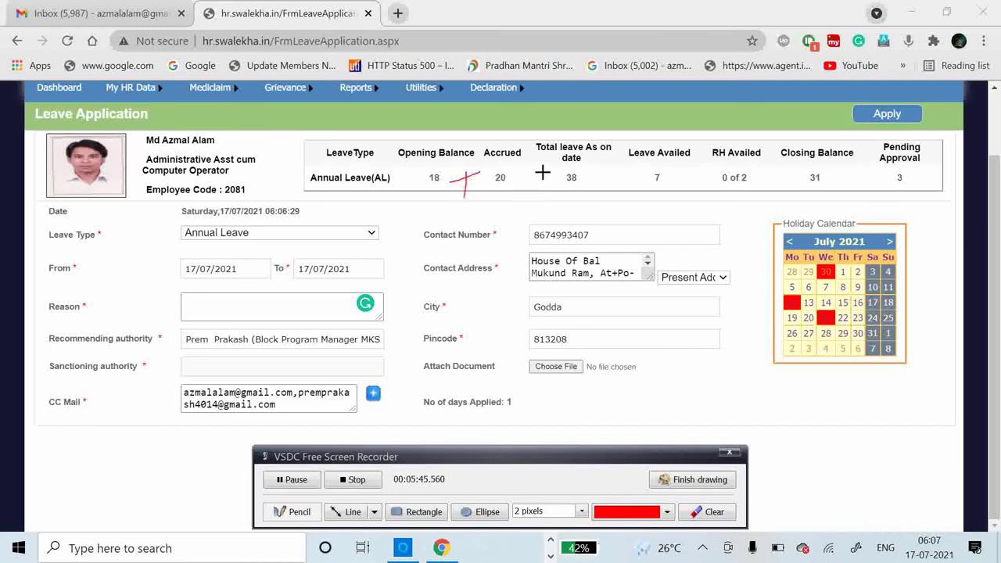
left_click_drag(548, 170, 523, 182)
left_click_drag(524, 190, 551, 177)
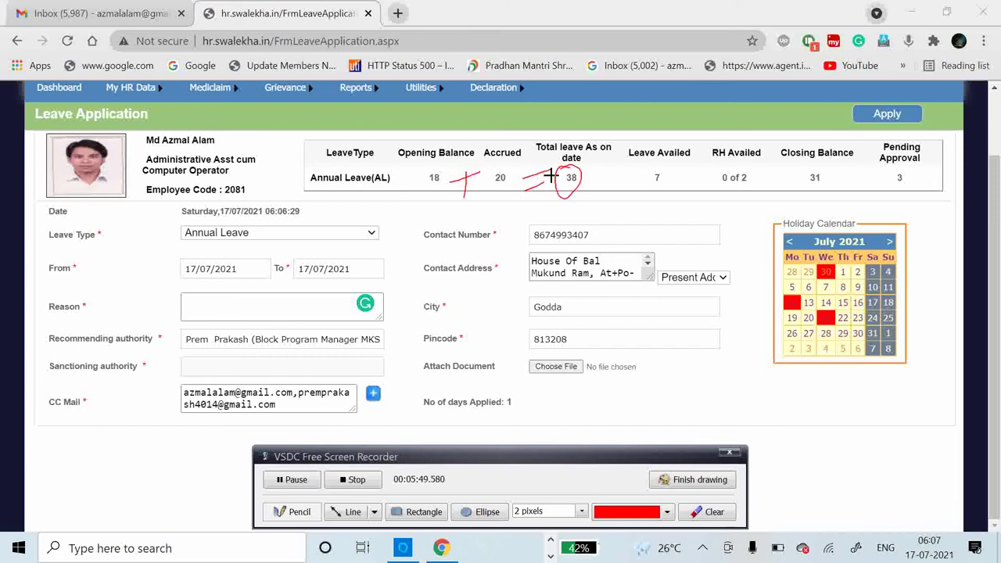
left_click(695, 512)
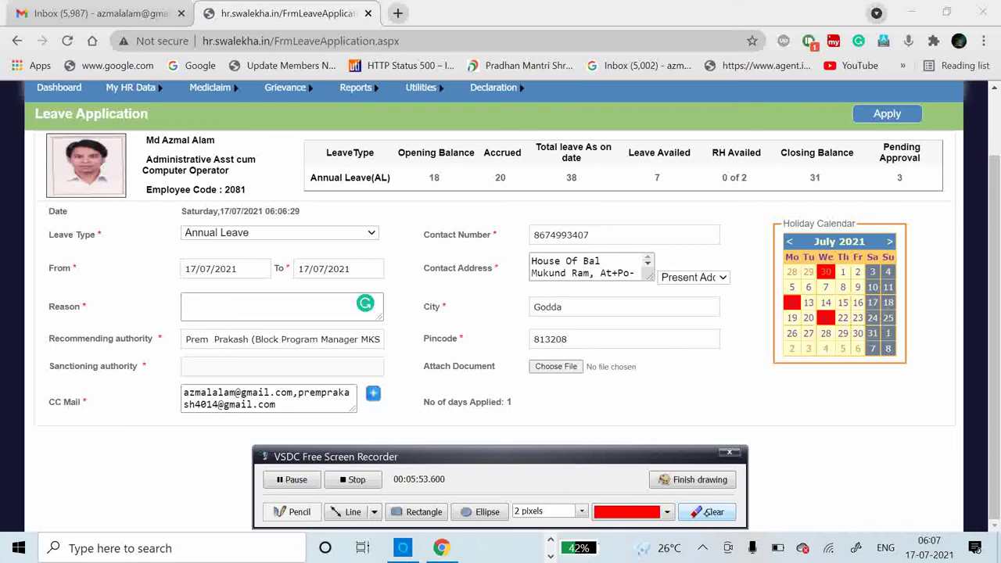
Box the Leave Availed column in red, tick it twice and circle its value 7
mouse_move(623, 146)
left_mouse_down()
mouse_move(617, 178)
mouse_move(639, 147)
mouse_move(687, 190)
mouse_move(596, 198)
mouse_move(612, 200)
left_mouse_up()
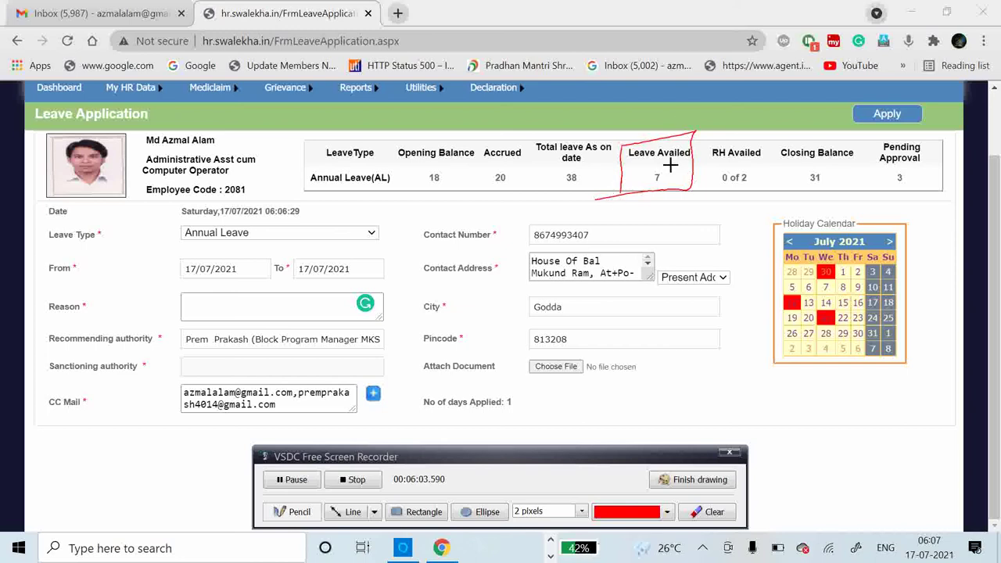
mouse_move(671, 165)
left_mouse_down()
mouse_move(675, 174)
mouse_move(710, 126)
left_mouse_up()
left_click_drag(671, 158, 709, 133)
mouse_move(652, 164)
left_mouse_down()
mouse_move(646, 183)
mouse_move(662, 170)
mouse_move(646, 197)
mouse_move(668, 183)
mouse_move(646, 180)
mouse_move(662, 190)
mouse_move(708, 138)
left_mouse_up()
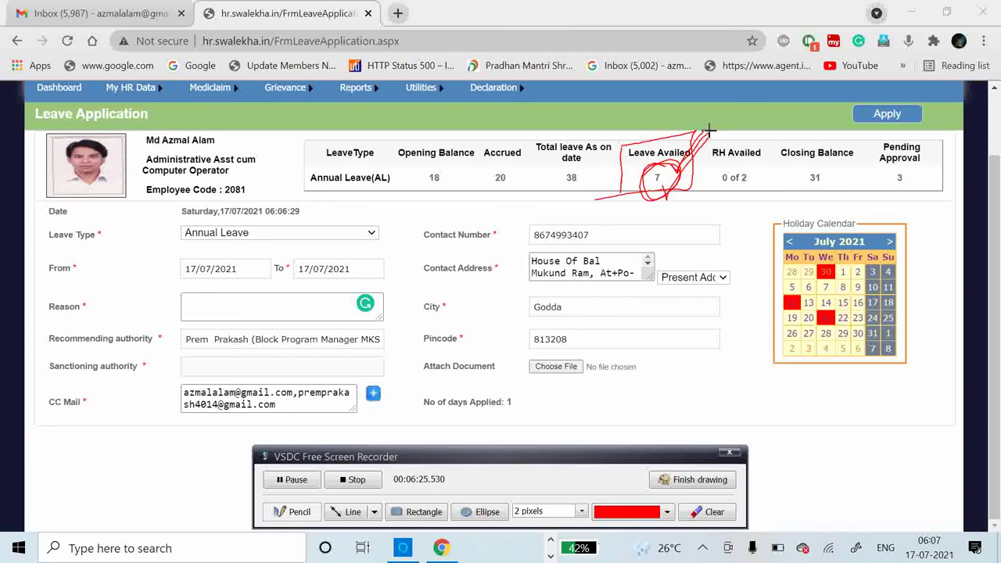
Clear the Leave Availed marks, box RH Availed 0 of 2, and add a tick with a short note
left_click(707, 511)
mouse_move(706, 143)
left_mouse_down()
mouse_move(707, 185)
mouse_move(762, 129)
mouse_move(760, 188)
mouse_move(695, 199)
left_mouse_up()
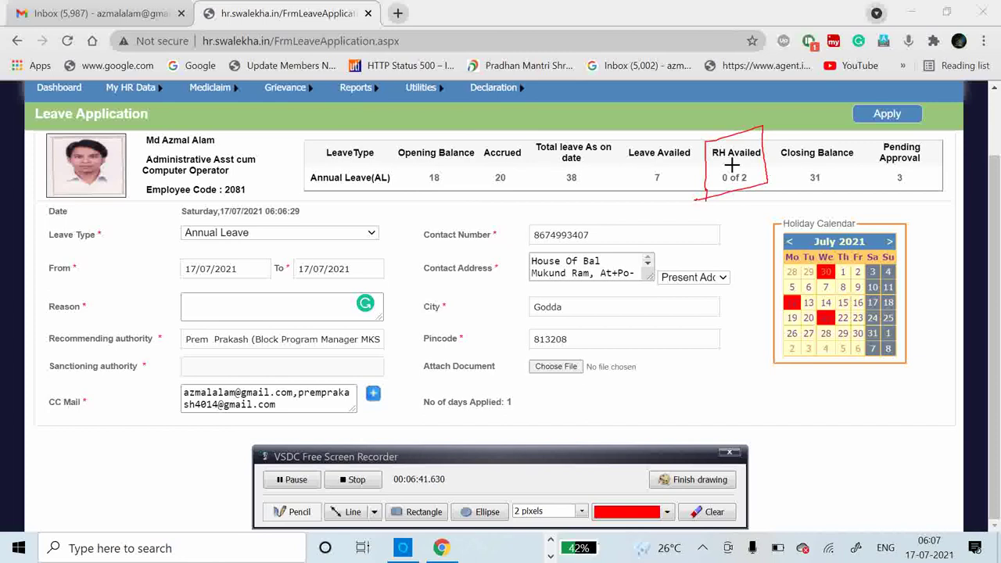
left_click_drag(714, 200, 752, 172)
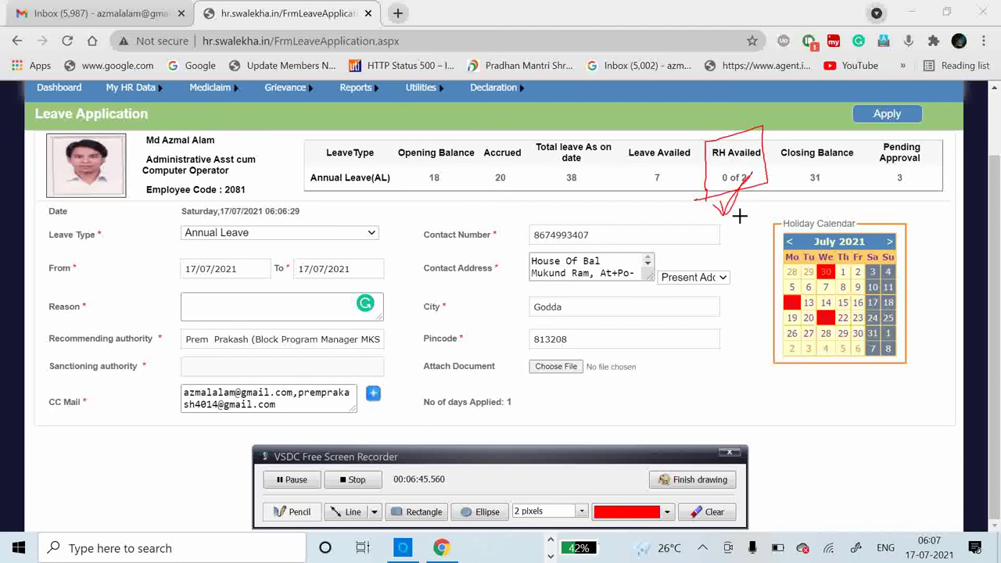
mouse_move(738, 219)
left_mouse_down()
mouse_move(757, 208)
mouse_move(753, 177)
left_mouse_up()
Clear the RH marks, box Closing Balance 31 and Pending Approval 3, linked by a curved red stroke
left_click(709, 512)
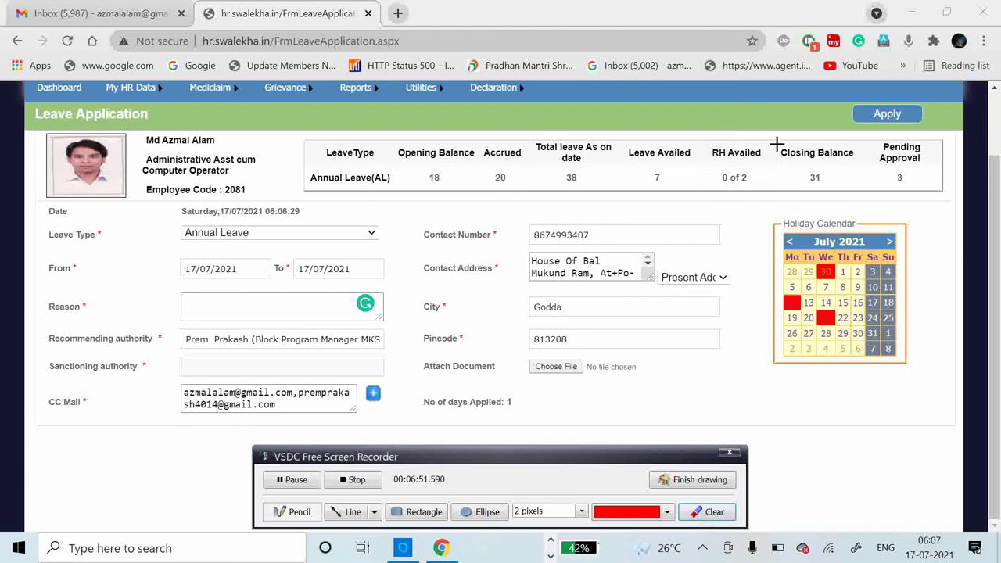
mouse_move(777, 145)
left_mouse_down()
mouse_move(779, 164)
mouse_move(860, 132)
mouse_move(758, 199)
mouse_move(777, 198)
left_mouse_up()
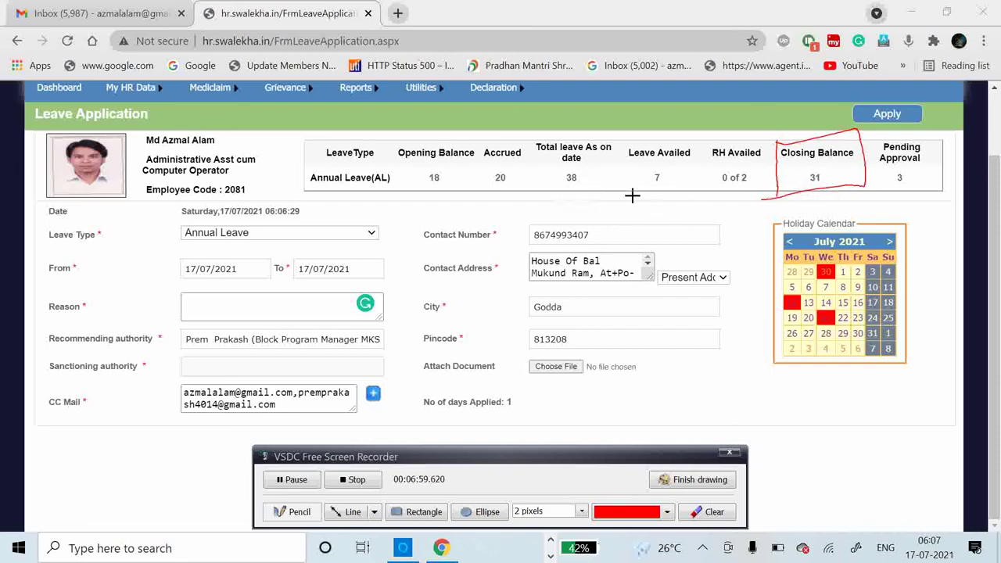
mouse_move(577, 199)
left_mouse_down()
mouse_move(780, 222)
mouse_move(812, 205)
left_mouse_up()
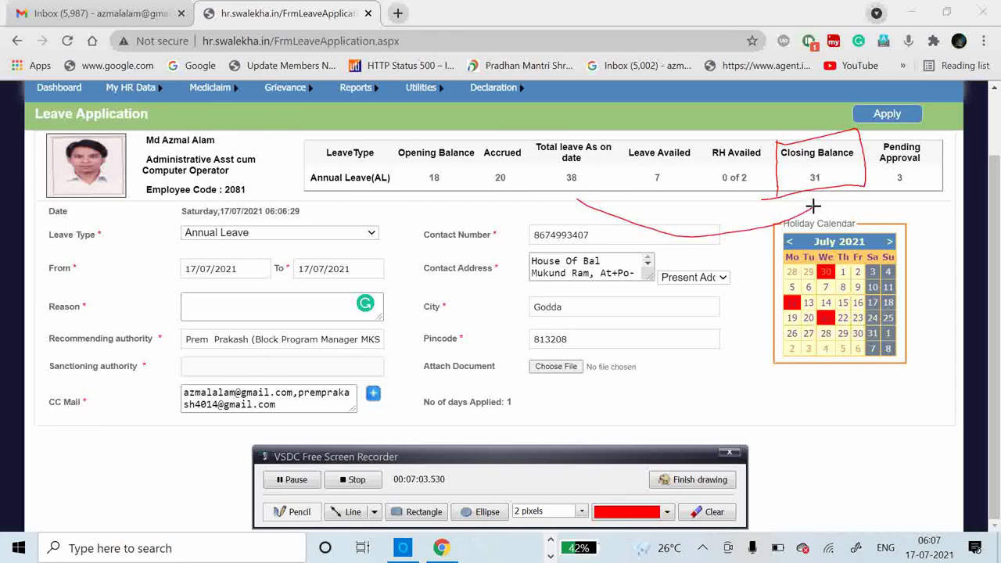
left_click_drag(812, 202, 848, 192)
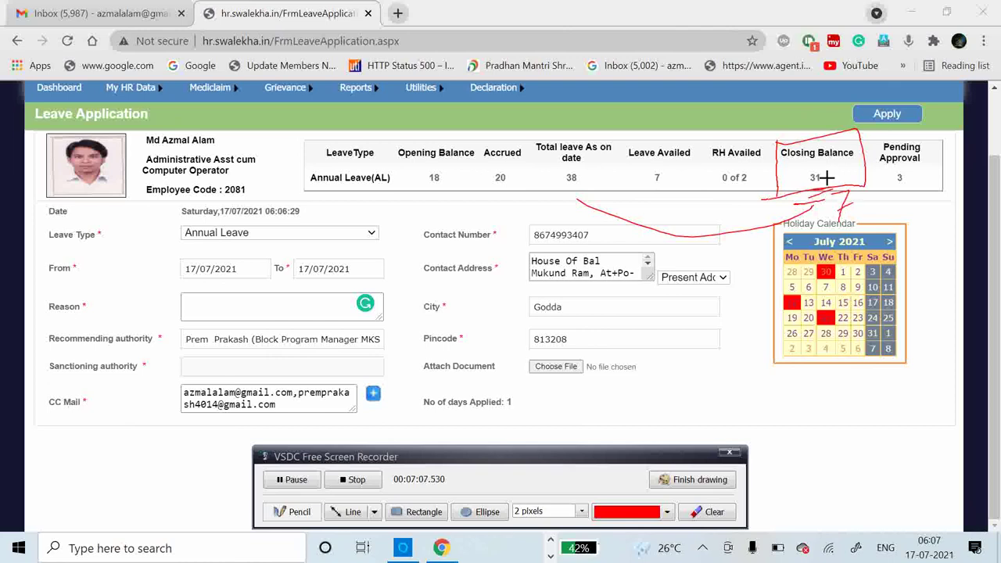
mouse_move(871, 137)
left_mouse_down()
mouse_move(872, 191)
mouse_move(930, 132)
mouse_move(867, 188)
left_mouse_up()
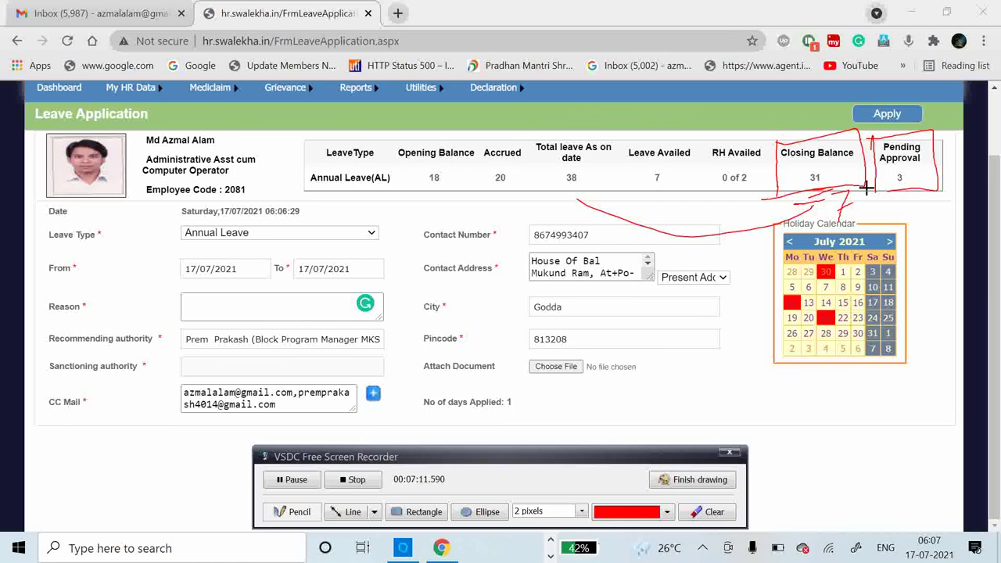
Erase the red marks, then loop Pending Approval and circle its value 3 in blue
left_click(696, 513)
left_click(669, 512)
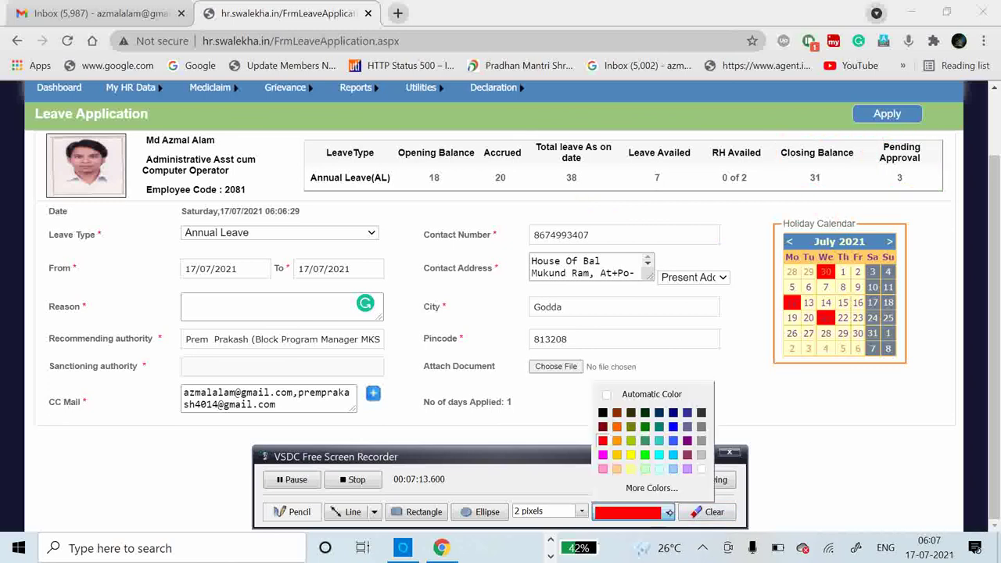
left_click(673, 427)
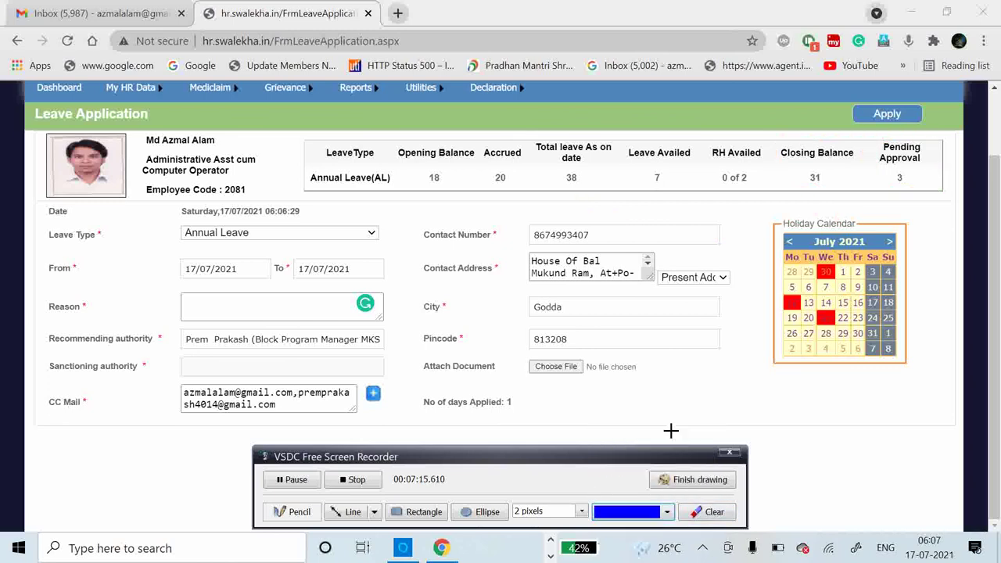
mouse_move(869, 143)
left_mouse_down()
mouse_move(928, 158)
mouse_move(844, 186)
left_mouse_up()
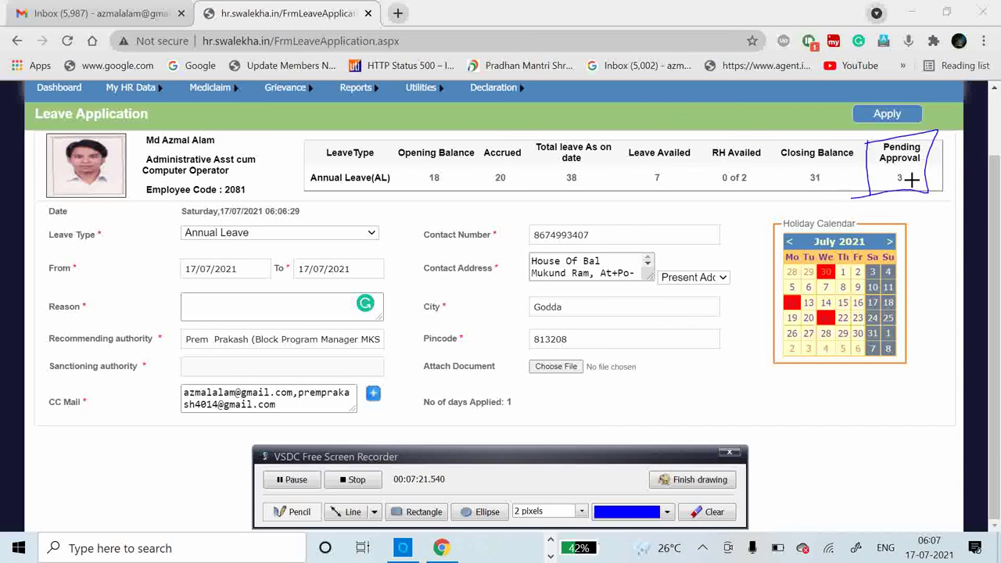
mouse_move(951, 155)
left_mouse_down()
mouse_move(911, 177)
mouse_move(922, 173)
mouse_move(909, 194)
mouse_move(920, 167)
mouse_move(898, 176)
mouse_move(895, 196)
mouse_move(879, 170)
mouse_move(894, 159)
left_mouse_up()
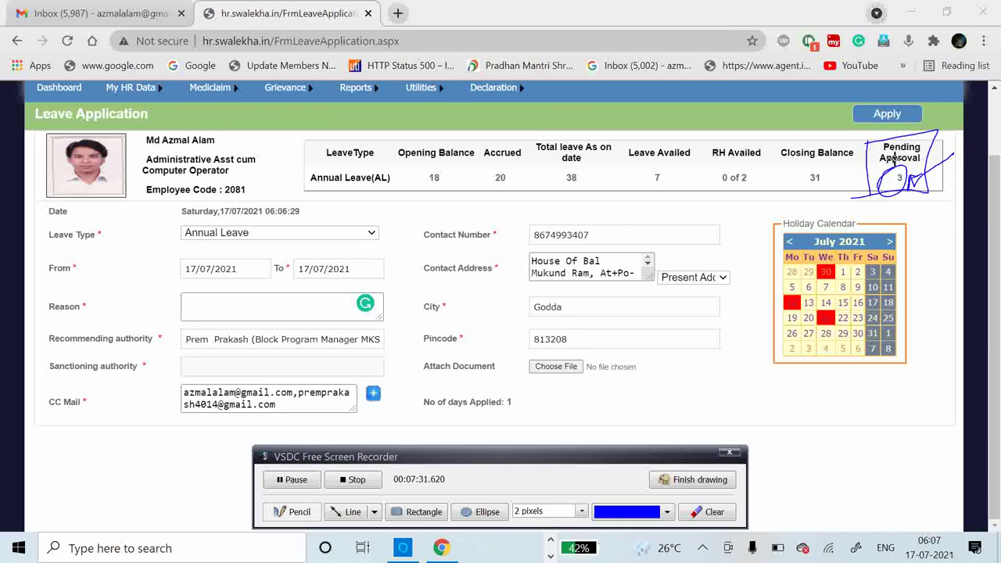
Wipe the blue loop, tick and circle from the Pending Approval column
left_click(703, 512)
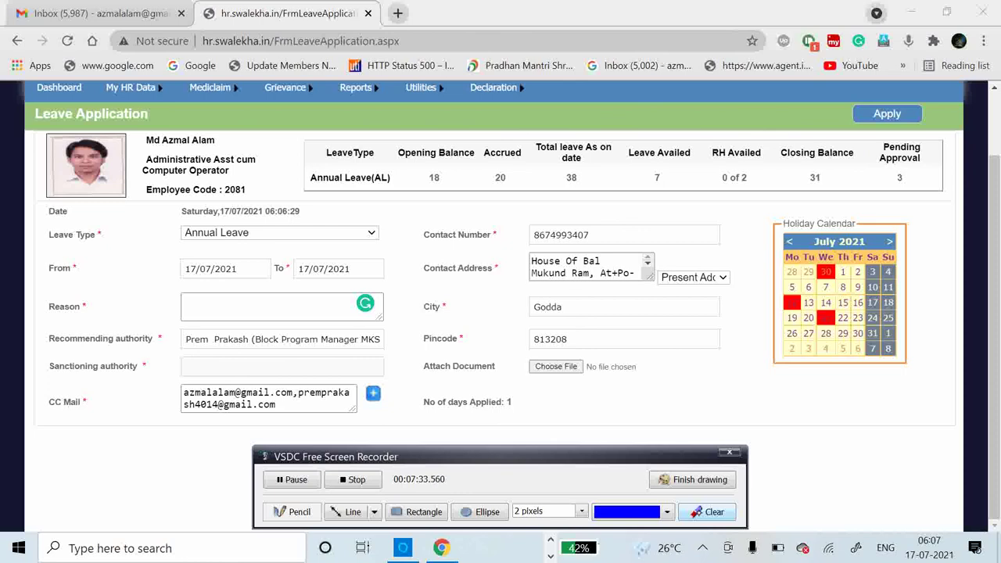